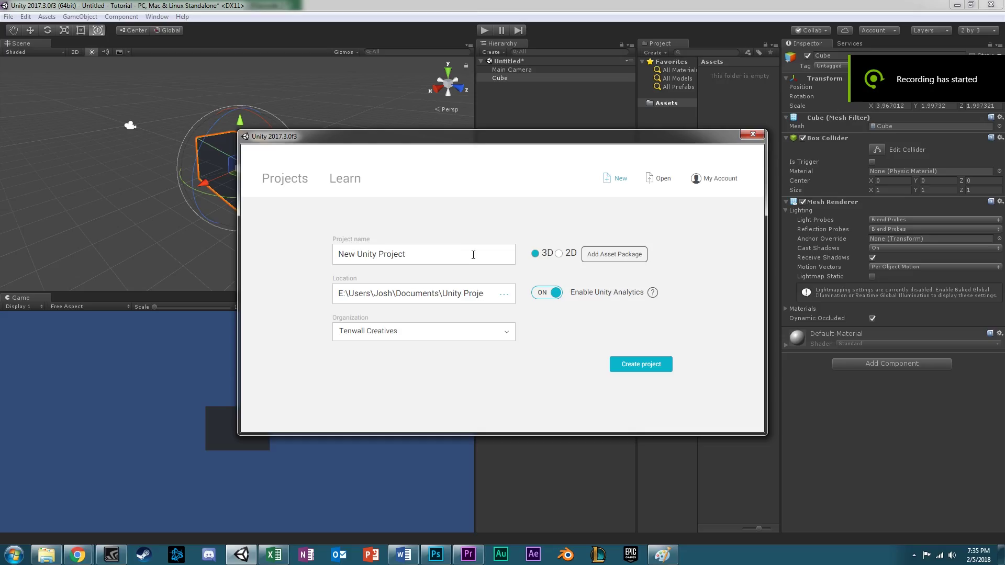
# - Create a new 3D project named Tutorial in the default location
pyautogui.write('Tutorial')
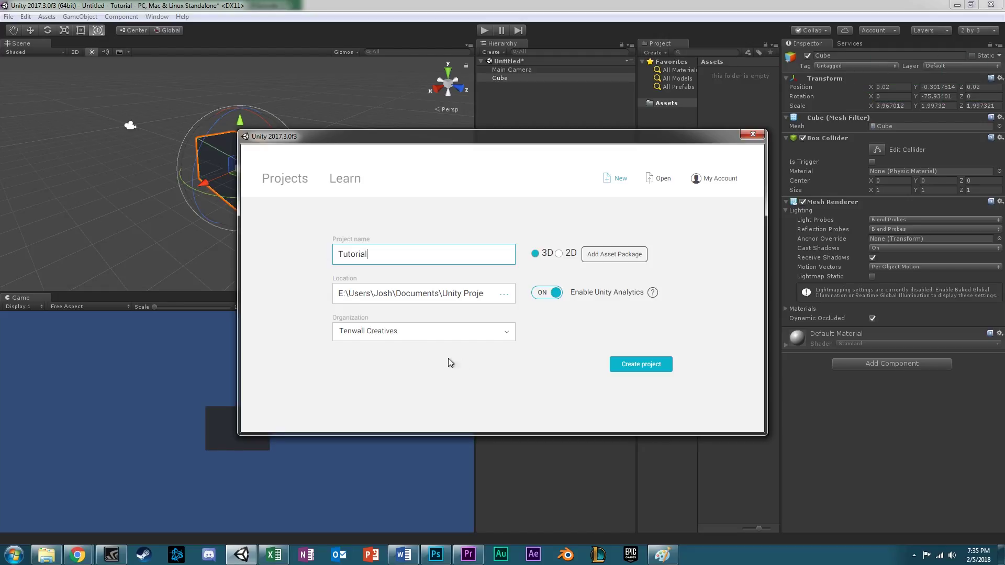
pyautogui.click(342, 294)
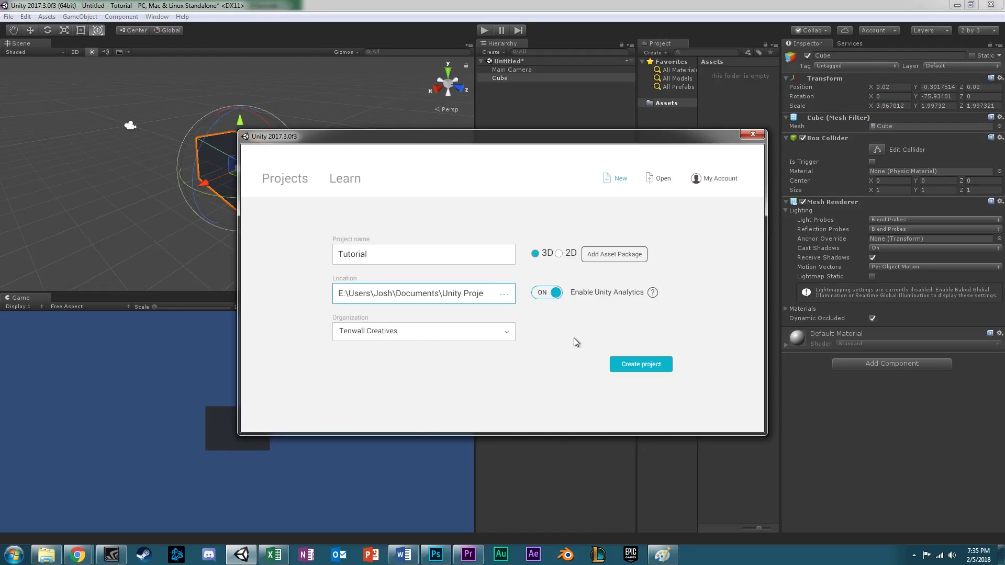
pyautogui.click(634, 368)
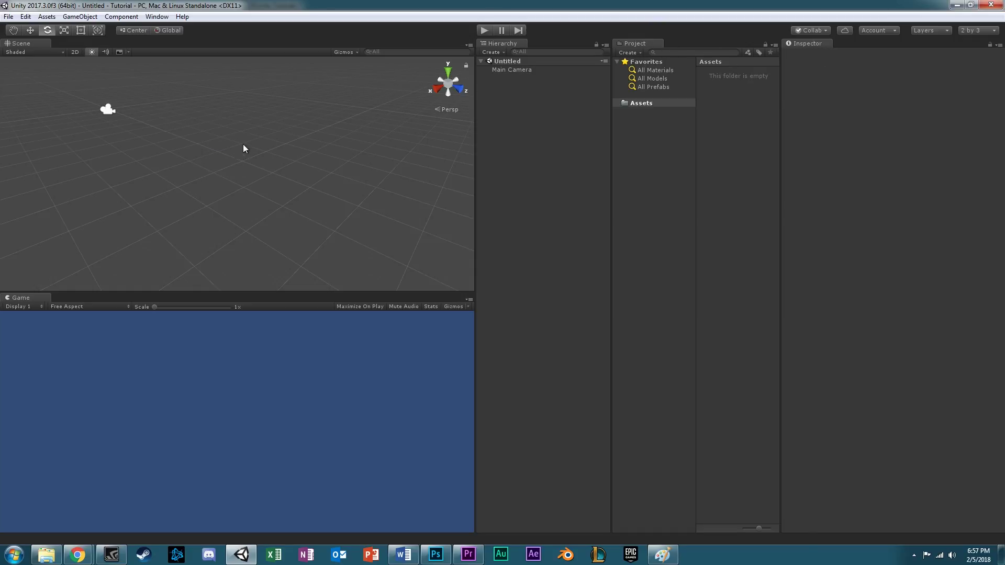
# - Add a 3D cube to the scene
pyautogui.click(495, 51)
pyautogui.moveTo(514, 87)
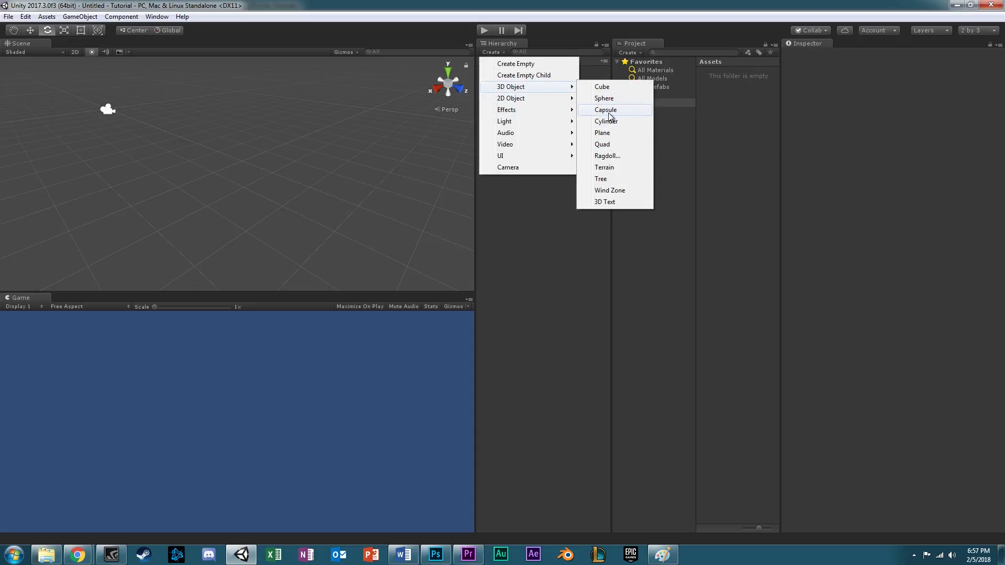
pyautogui.click(602, 86)
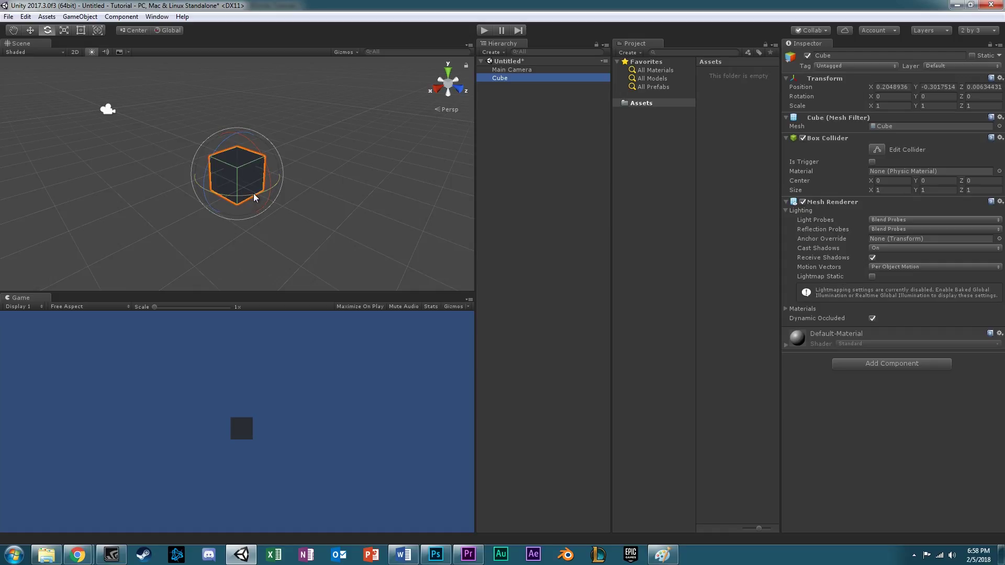
# - Transform the cube freehand to about Z position -0.54, Y rotation -18.5 and a uniform scale of 1.2
pyautogui.click(35, 28)
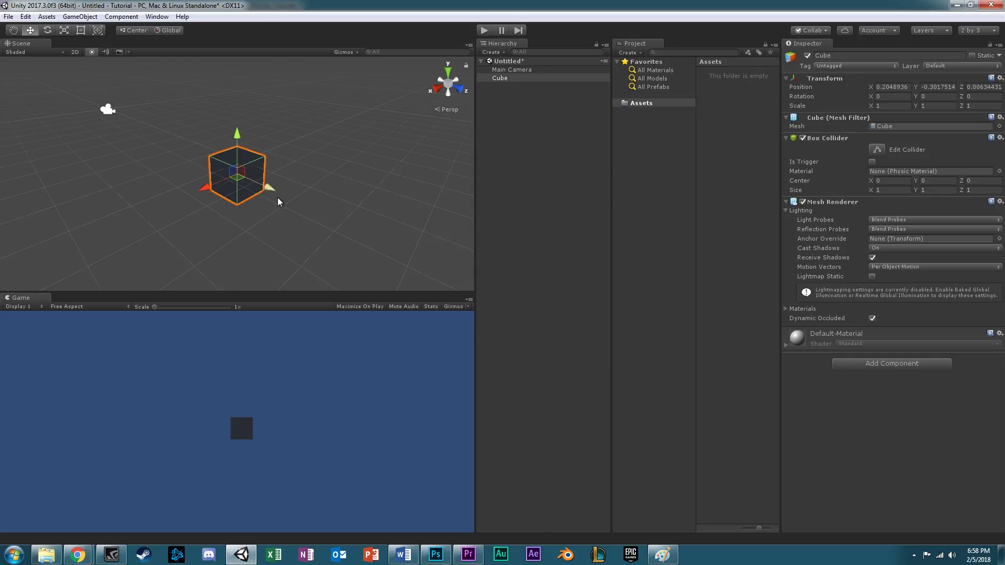
pyautogui.moveTo(272, 193)
pyautogui.mouseDown()
pyautogui.moveTo(193, 187)
pyautogui.moveTo(272, 193)
pyautogui.moveTo(212, 171)
pyautogui.moveTo(241, 168)
pyautogui.mouseUp()
pyautogui.click(47, 30)
pyautogui.click(64, 29)
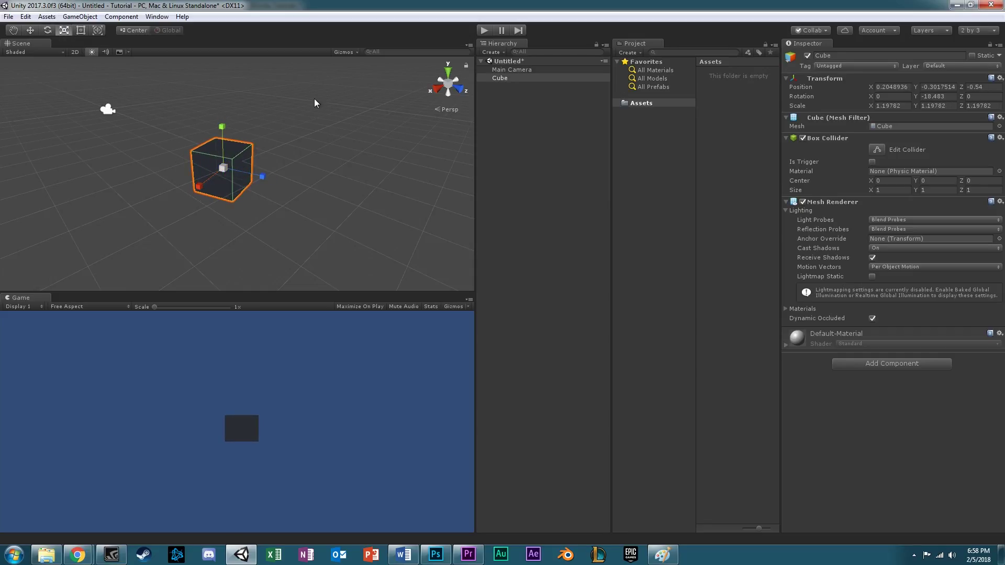
# - Try the Scene view's display toggles for 2D mode and scene lighting, restoring the shaded 3D view
pyautogui.click(30, 52)
pyautogui.click(35, 79)
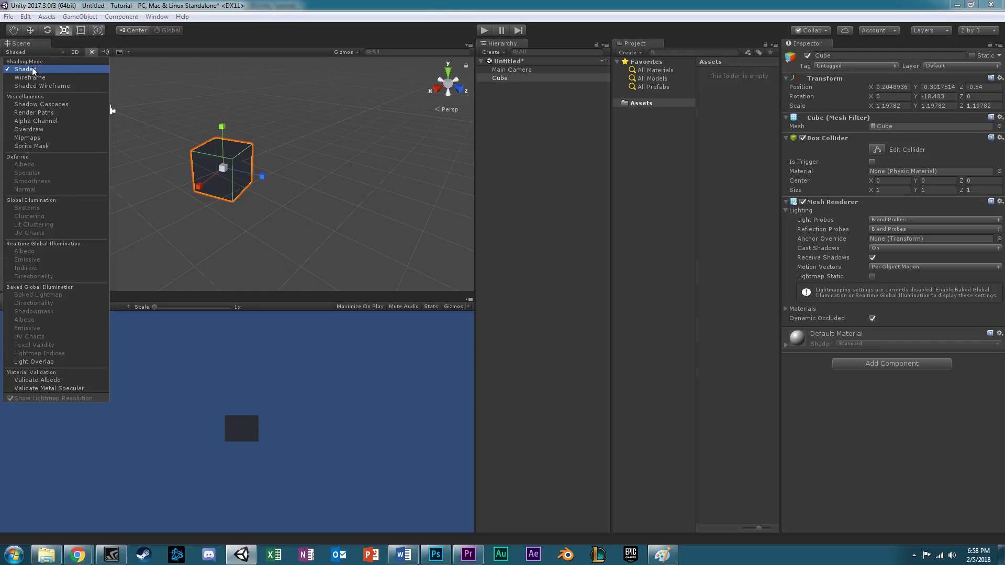
pyautogui.click(30, 69)
pyautogui.click(75, 51)
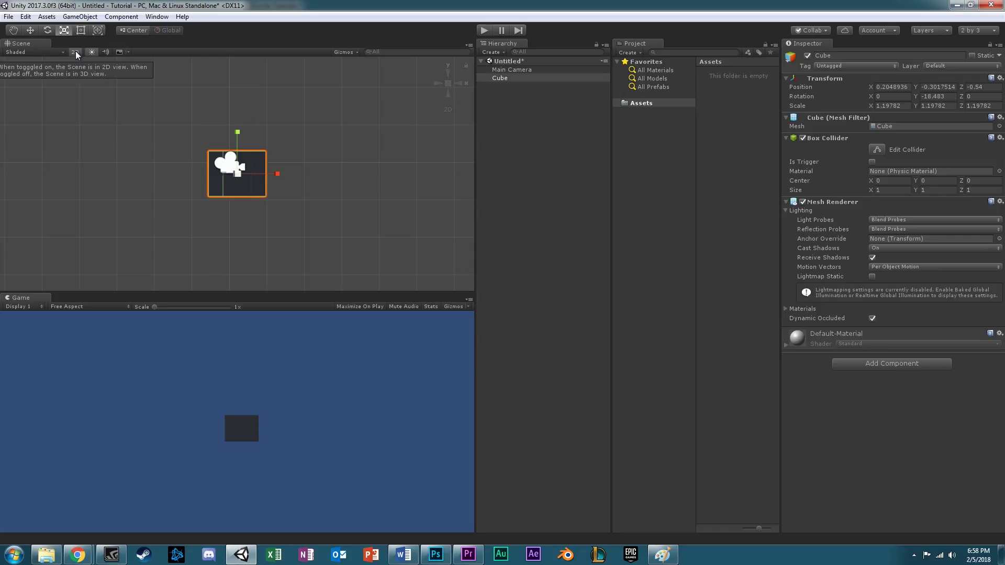
pyautogui.click(76, 51)
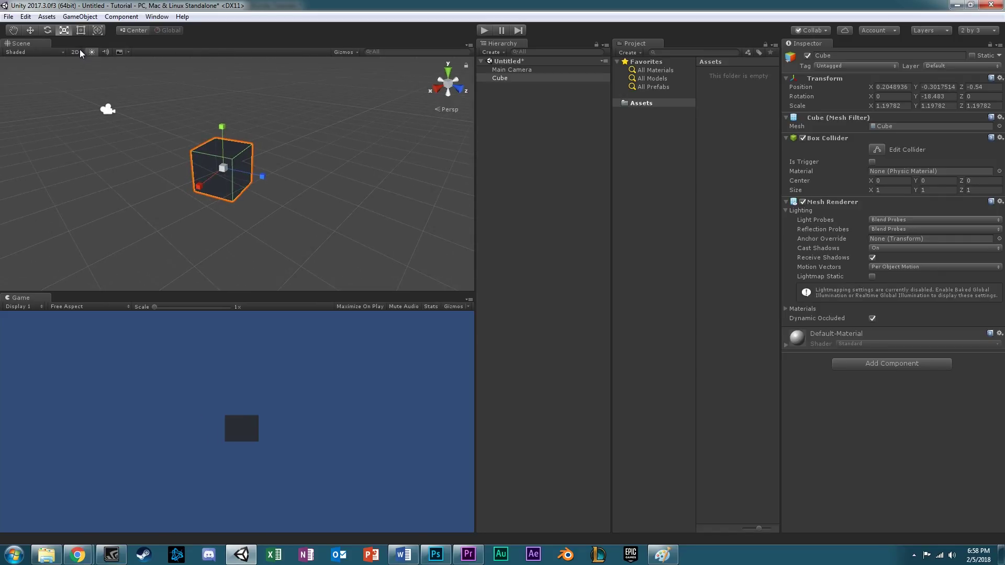
pyautogui.click(94, 52)
pyautogui.click(94, 51)
# - Look over the Scene view's effects options and its list of gizmos
pyautogui.click(124, 52)
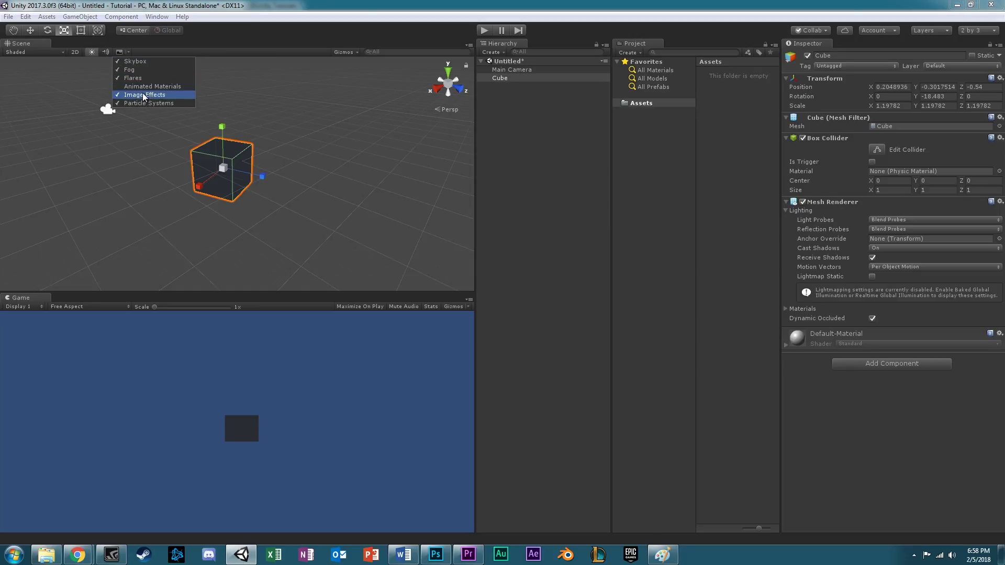
pyautogui.click(125, 43)
pyautogui.click(350, 52)
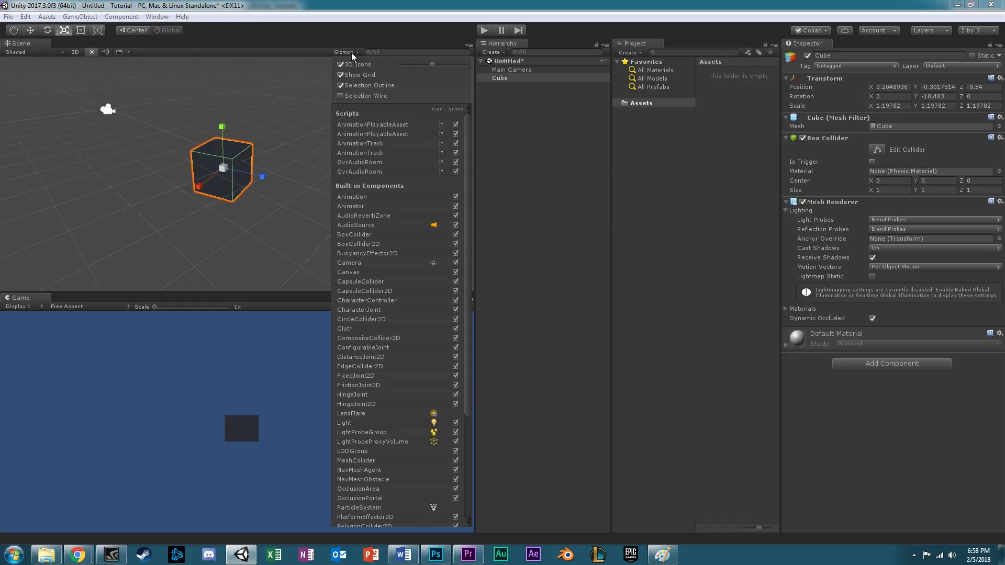
pyautogui.click(351, 51)
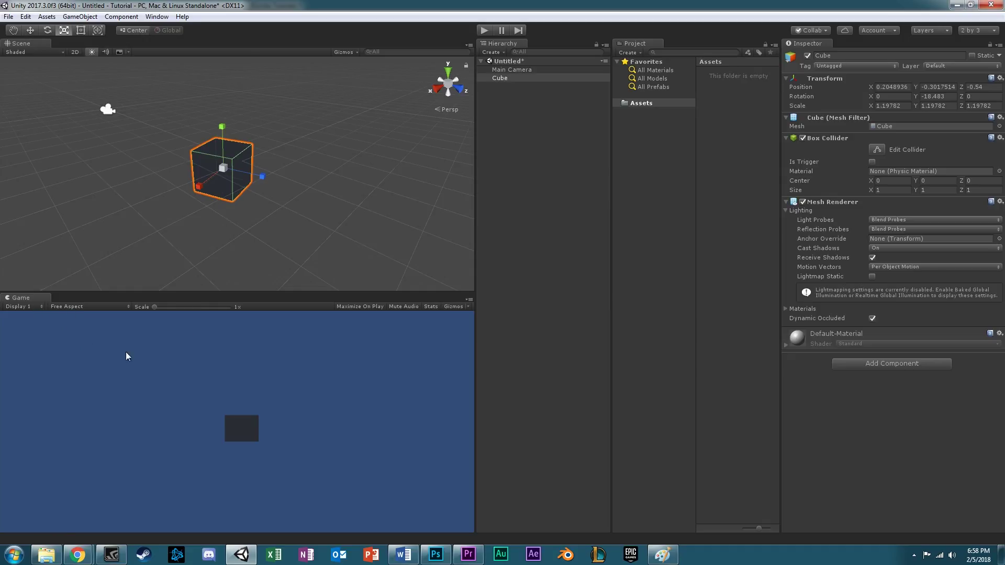
# - Switch the Game view to Display 2 and back to Display 1
pyautogui.click(38, 308)
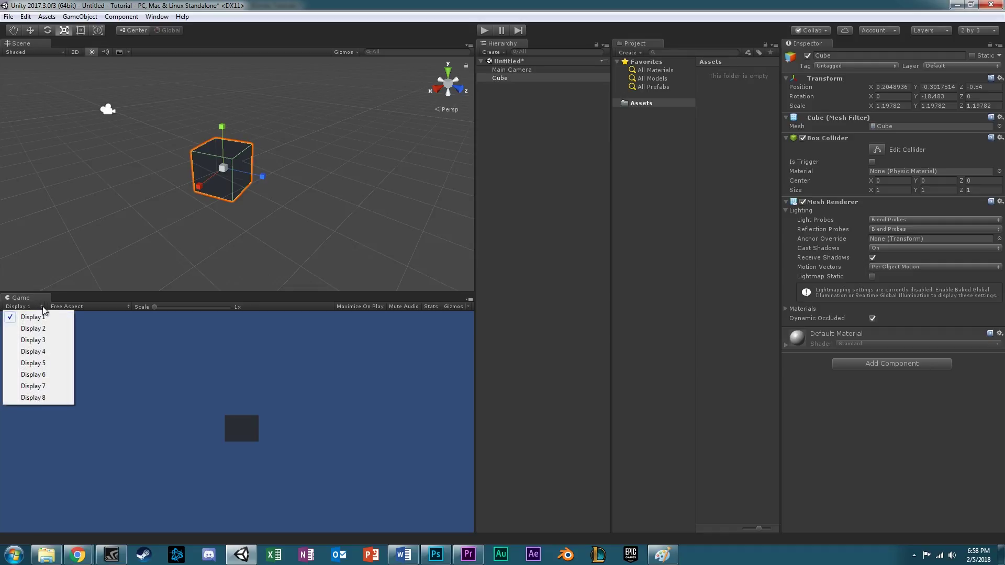
pyautogui.click(43, 329)
pyautogui.click(21, 308)
pyautogui.click(31, 317)
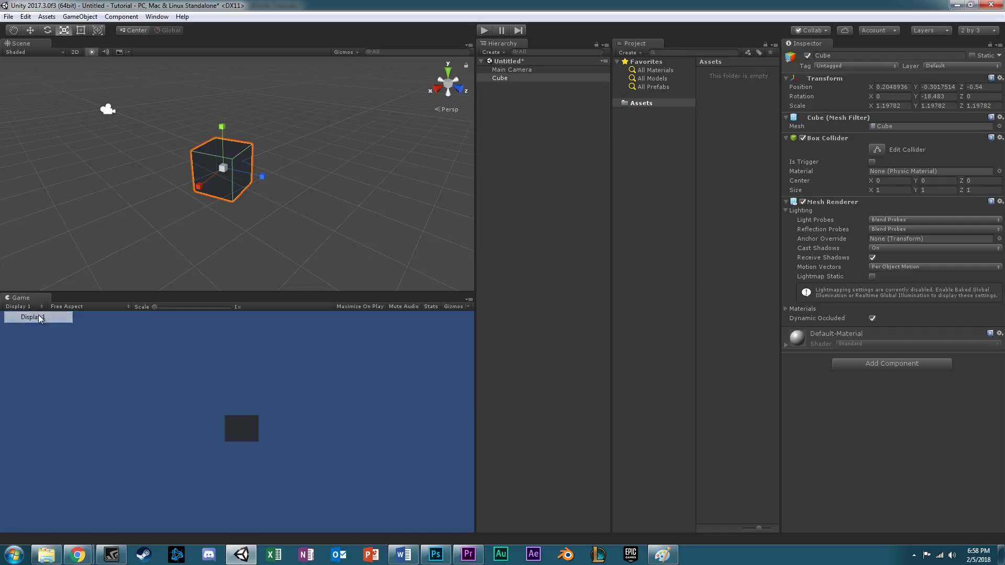
# - Preview the Game view at a 5:4 aspect ratio and restore Free Aspect at 1x scale
pyautogui.click(124, 307)
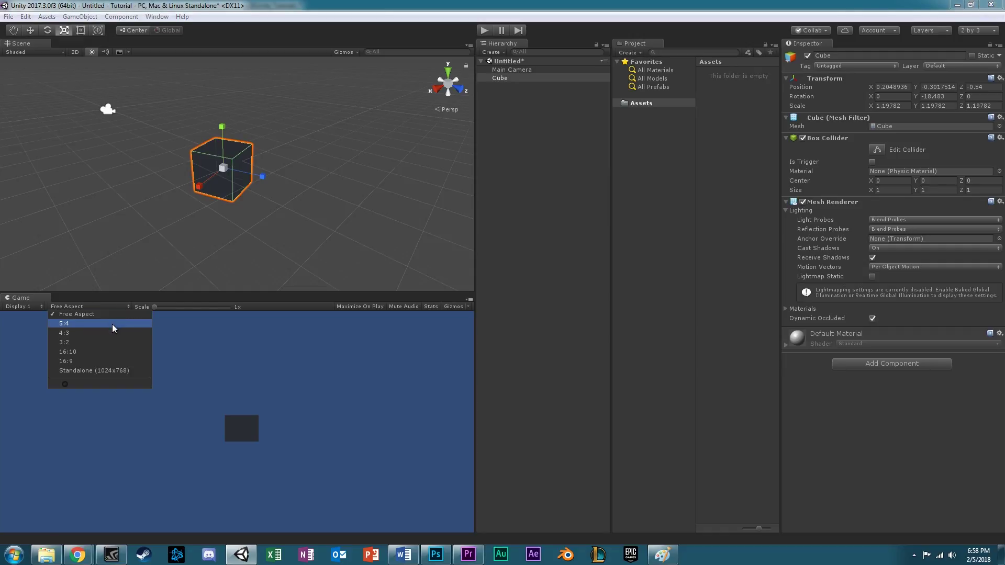
pyautogui.click(113, 325)
pyautogui.click(96, 306)
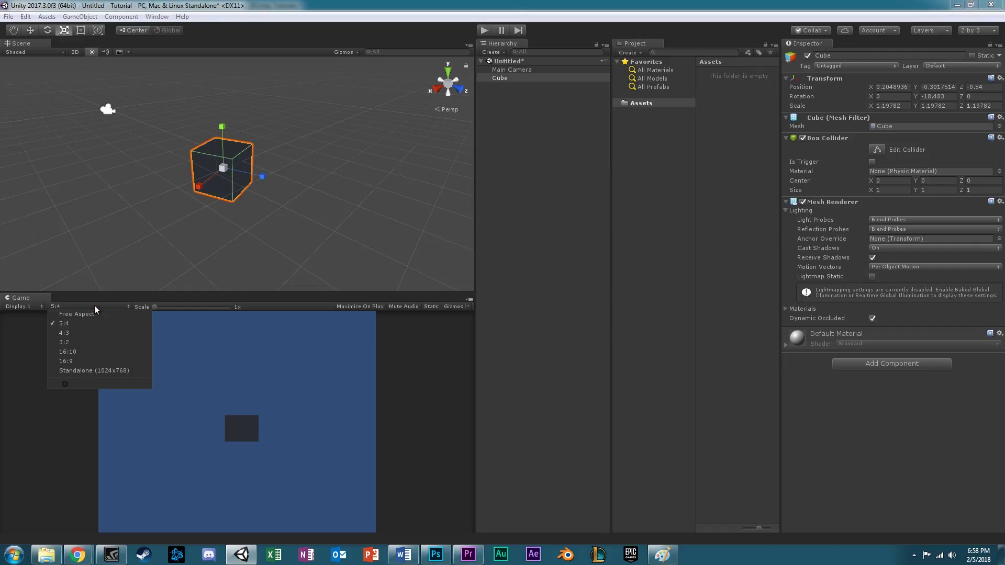
pyautogui.click(84, 316)
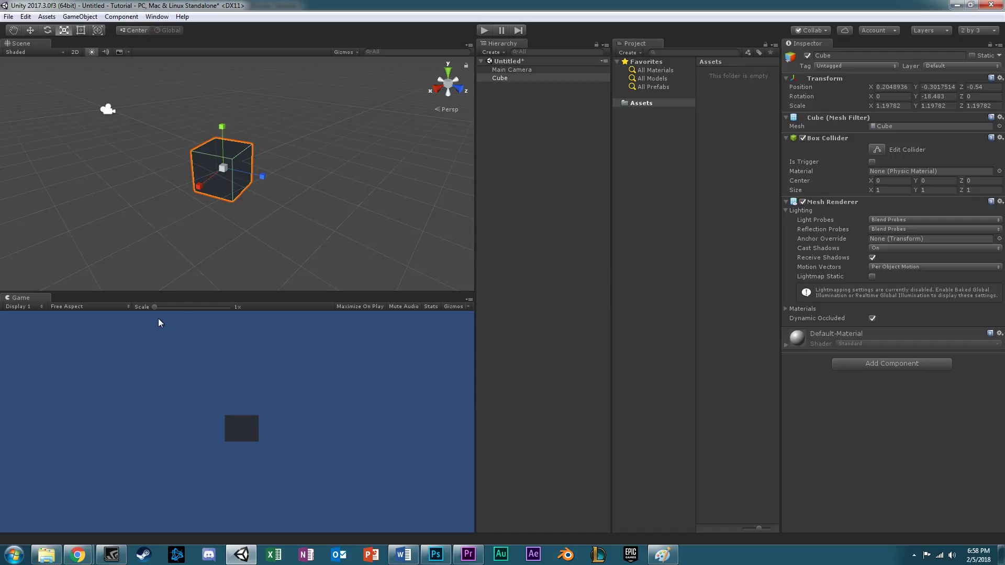
pyautogui.moveTo(157, 308)
pyautogui.mouseDown()
pyautogui.moveTo(222, 309)
pyautogui.moveTo(141, 310)
pyautogui.mouseUp()
# - Test-play the game with Maximize On Play enabled, stop it, and turn the option off again
pyautogui.click(358, 308)
pyautogui.click(482, 30)
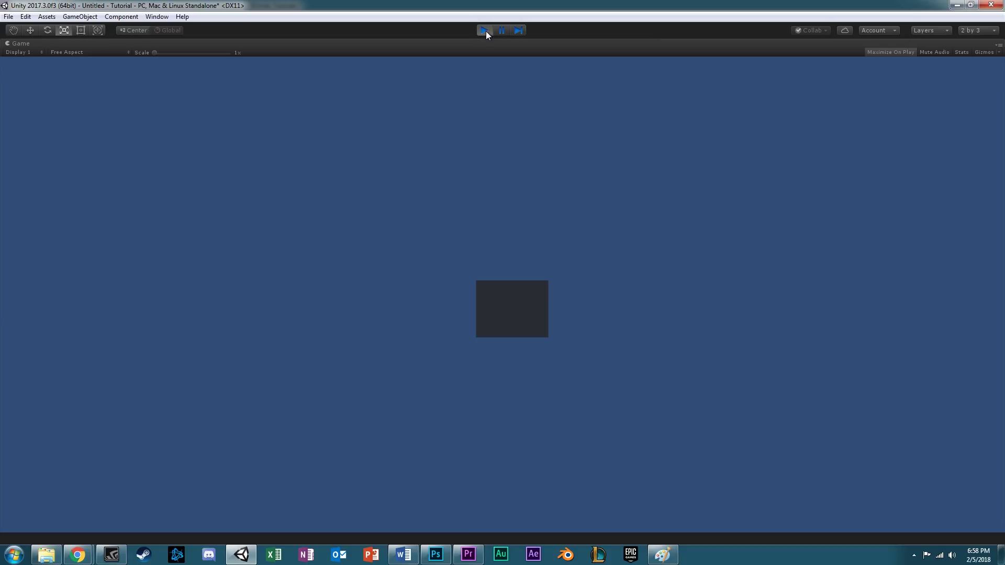
pyautogui.click(486, 30)
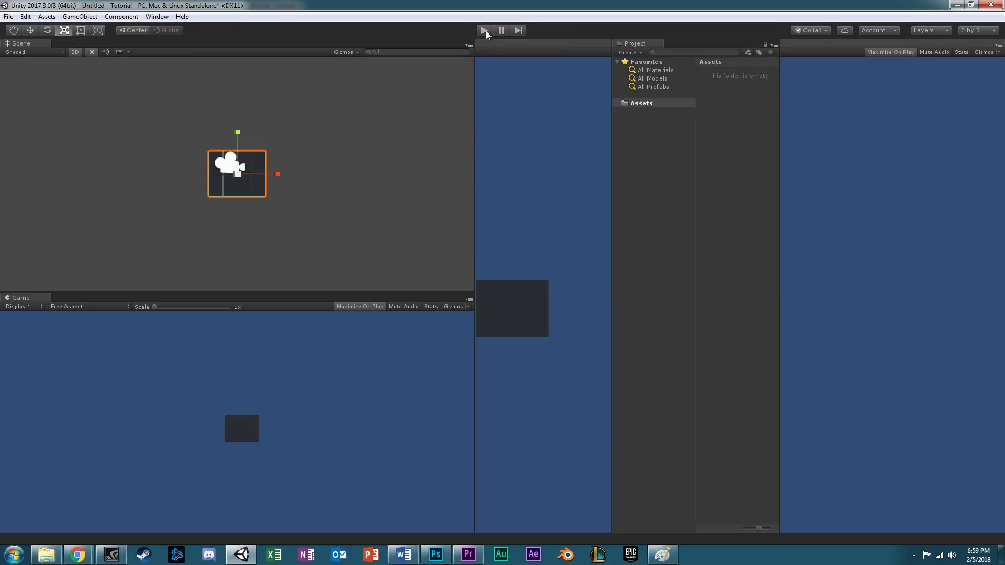
pyautogui.click(374, 306)
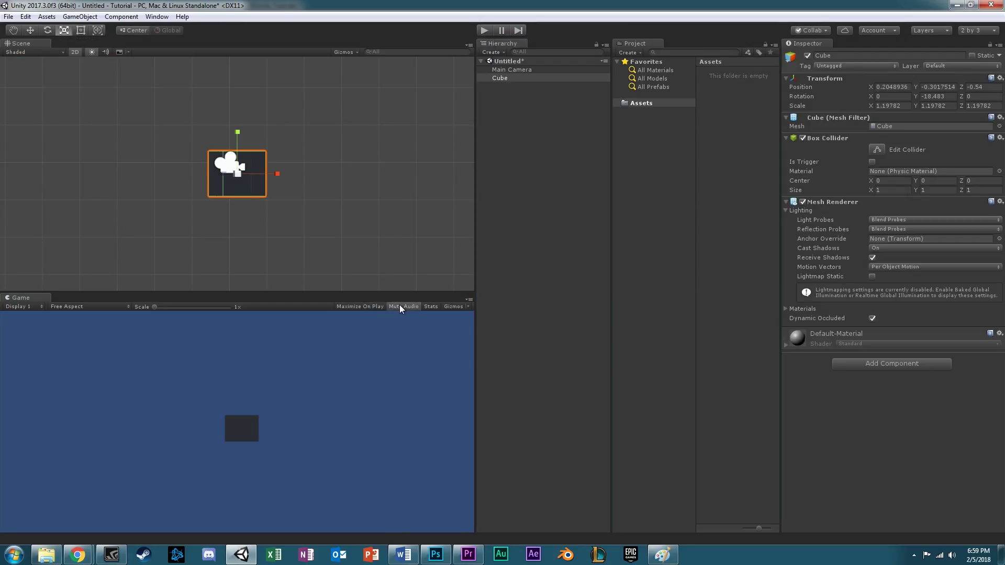
# - View the Game view's rendering statistics and try its gizmo display, leaving both turned off
pyautogui.click(433, 304)
pyautogui.click(406, 305)
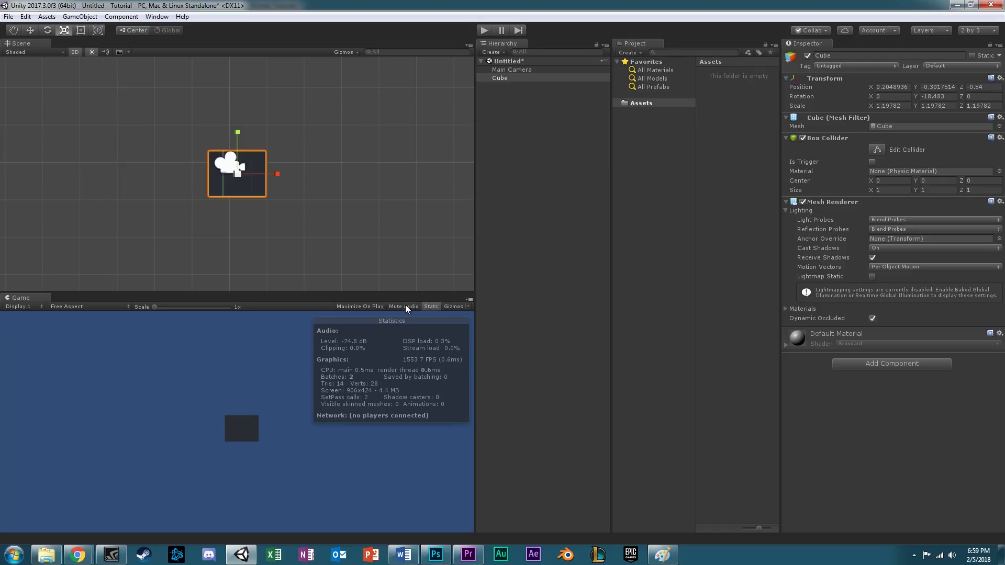
pyautogui.click(433, 306)
pyautogui.click(455, 306)
pyautogui.click(461, 308)
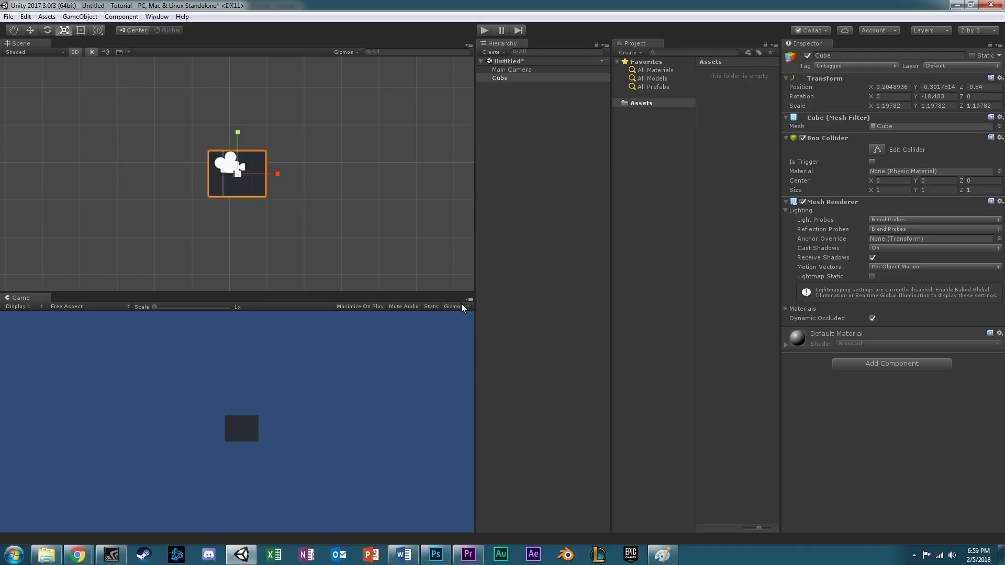
pyautogui.click(461, 307)
pyautogui.click(461, 306)
# - Examine the Cube and Main Camera in turn, comparing their properties and the camera's frame in the scene
pyautogui.click(509, 93)
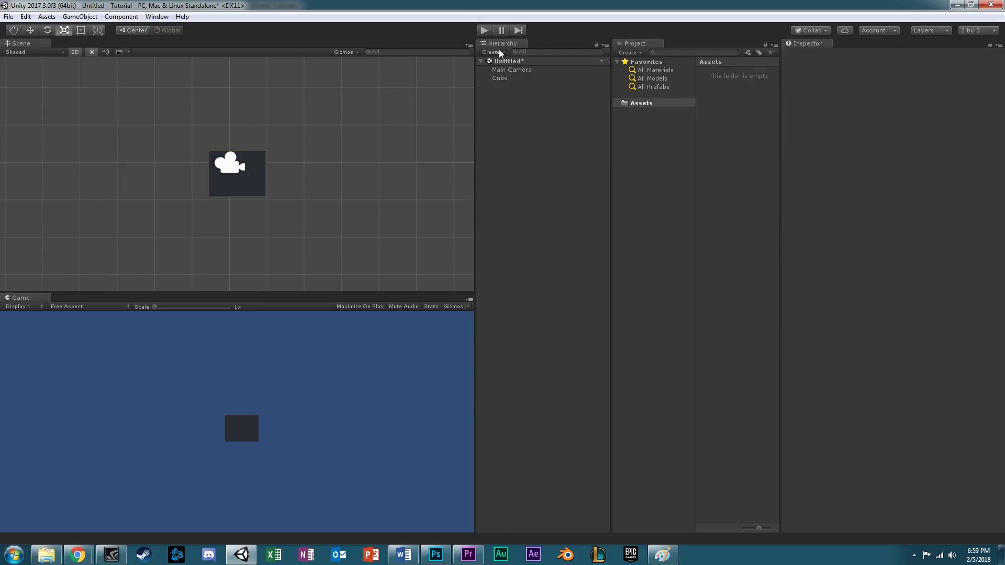
pyautogui.click(504, 78)
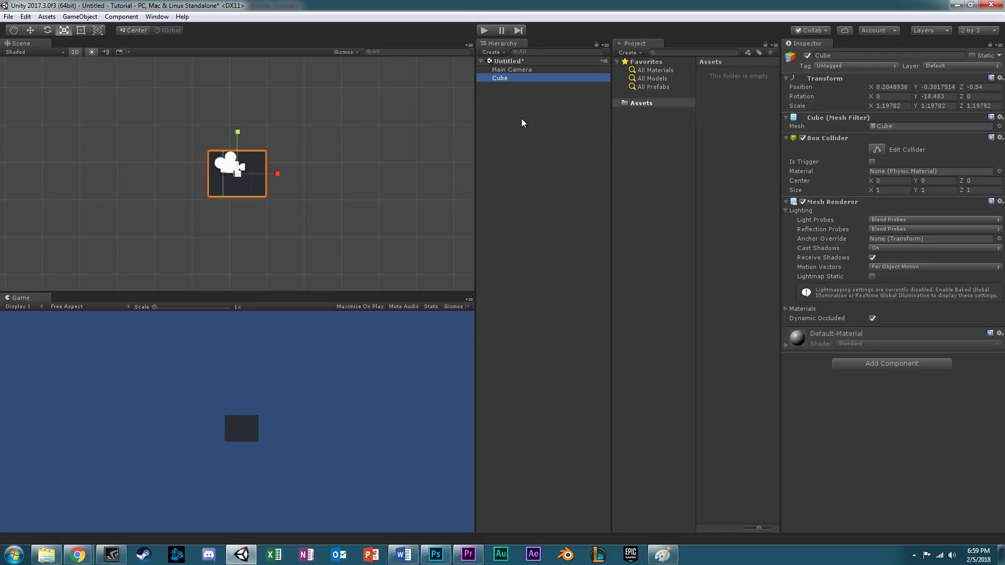
pyautogui.click(514, 69)
pyautogui.click(508, 77)
pyautogui.click(253, 170)
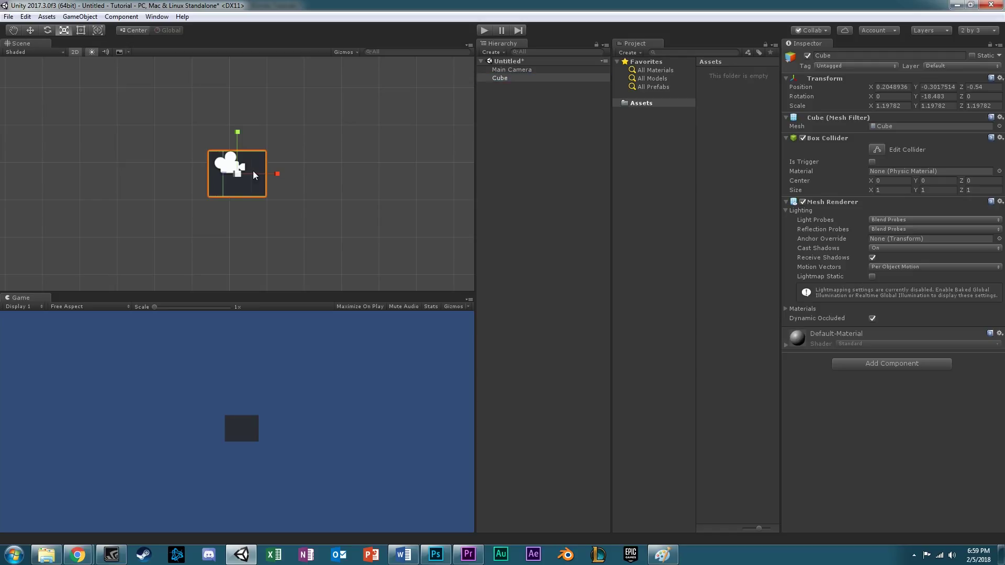
pyautogui.click(511, 70)
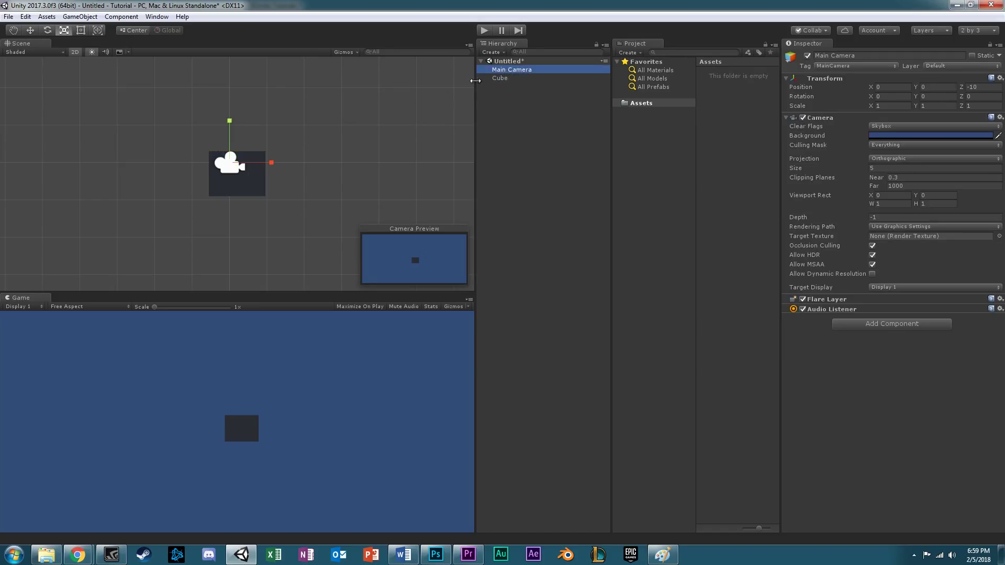
pyautogui.scroll(-4, 254, 179)
pyautogui.click(261, 180)
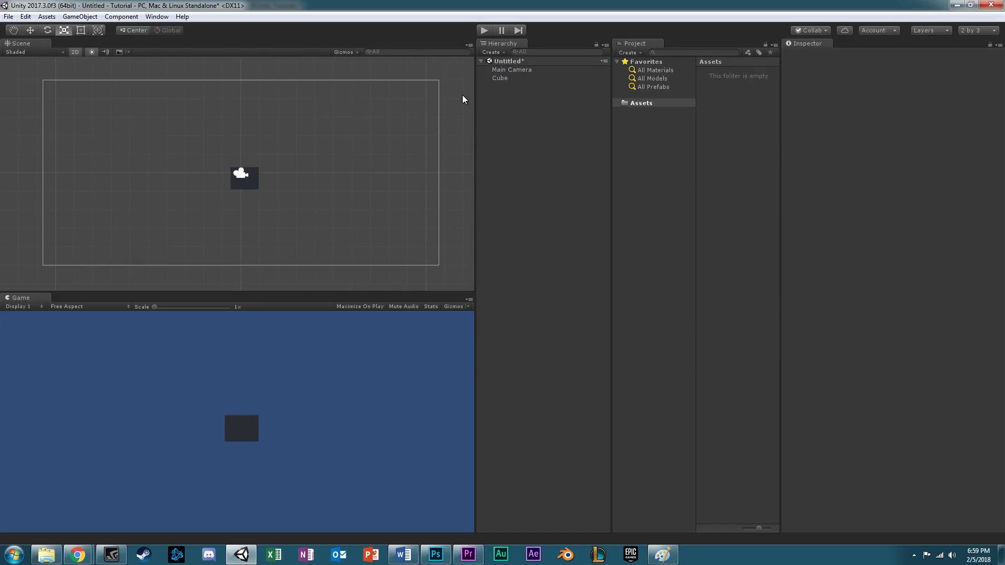
# - Look over the object types that can be created in the scene without adding any
pyautogui.click(492, 53)
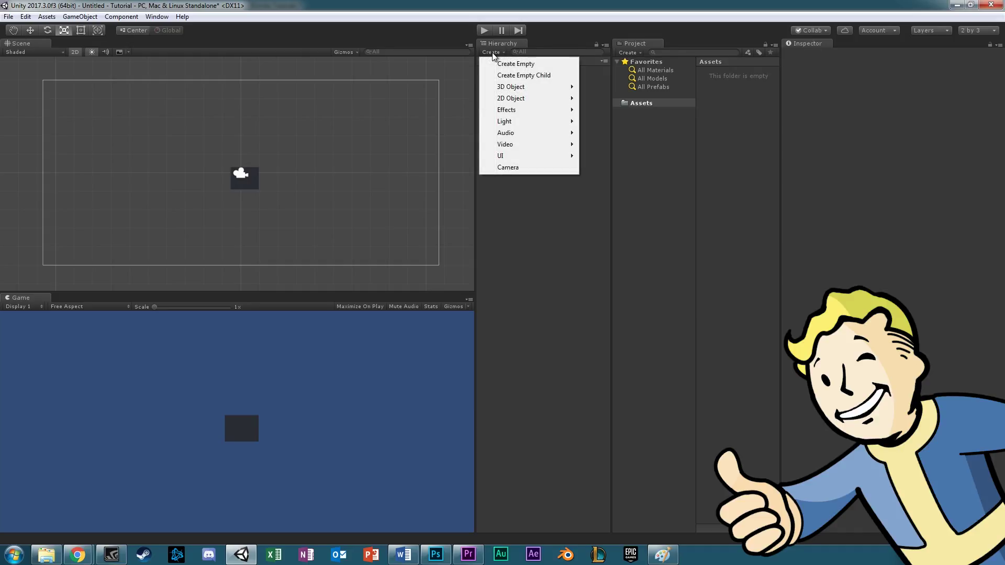
pyautogui.click(539, 260)
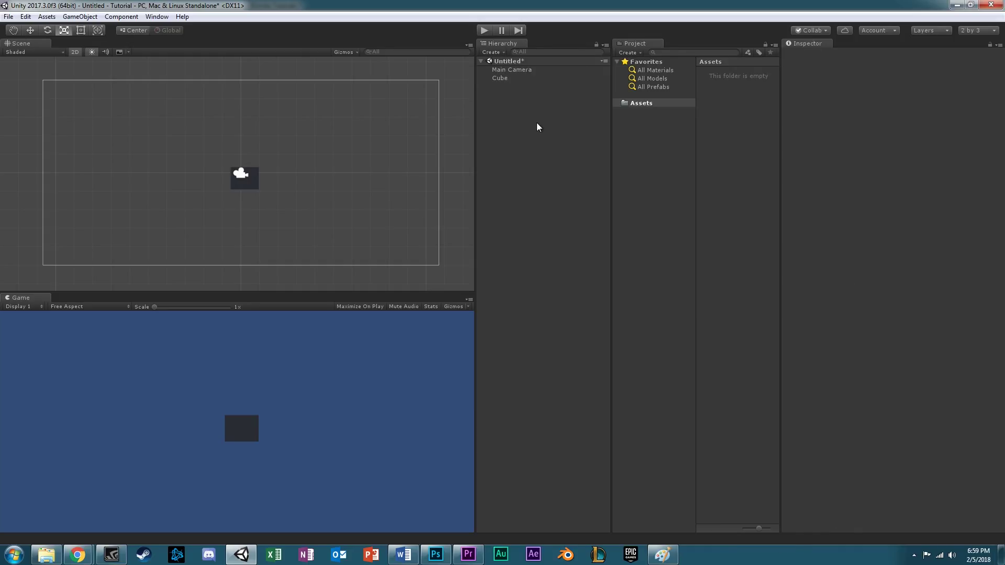
pyautogui.click(79, 17)
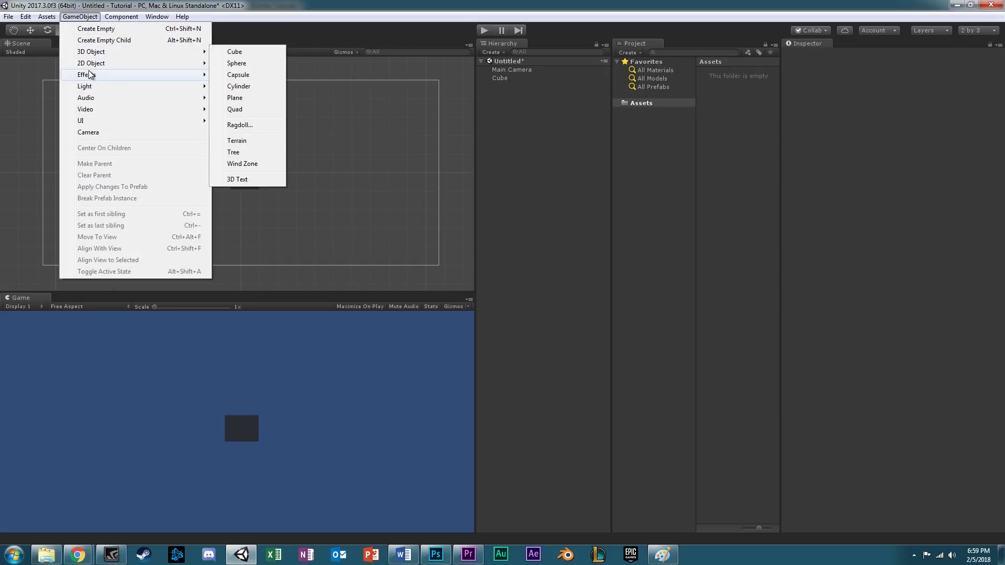
pyautogui.moveTo(94, 61)
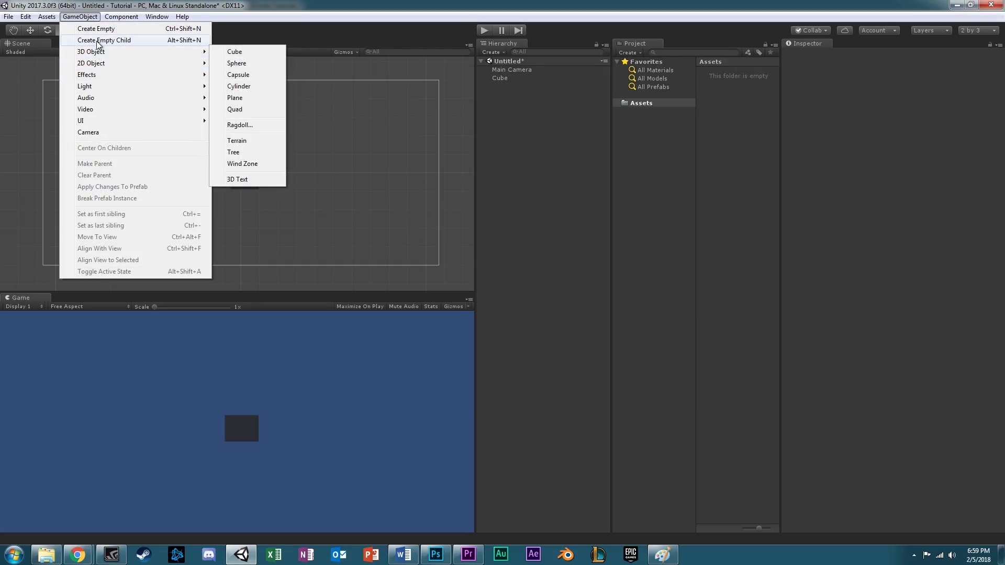
pyautogui.press('Escape')
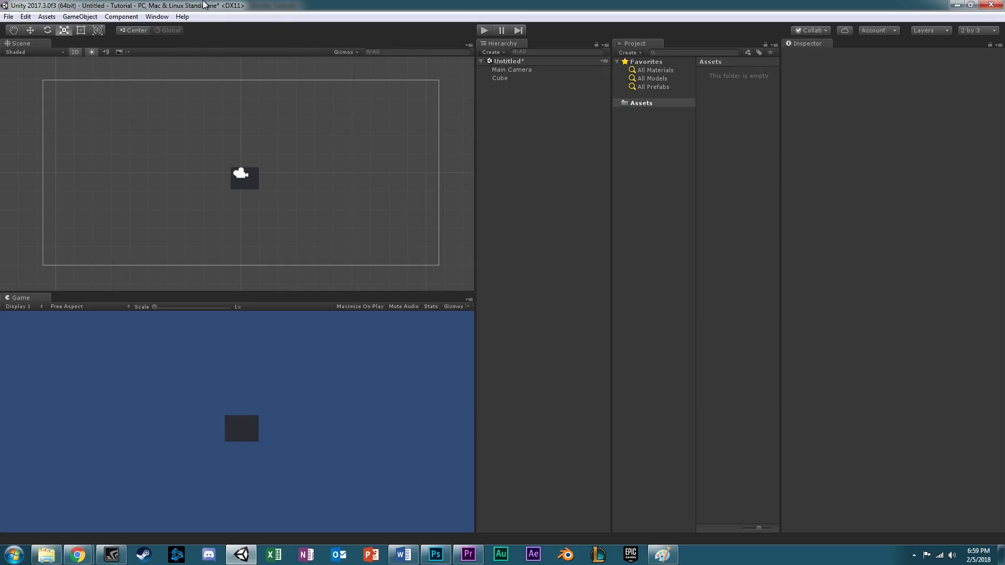
# - Collapse and re-expand the object list of the Untitled scene
pyautogui.click(486, 61)
pyautogui.click(482, 62)
pyautogui.click(481, 61)
pyautogui.click(481, 62)
pyautogui.click(481, 62)
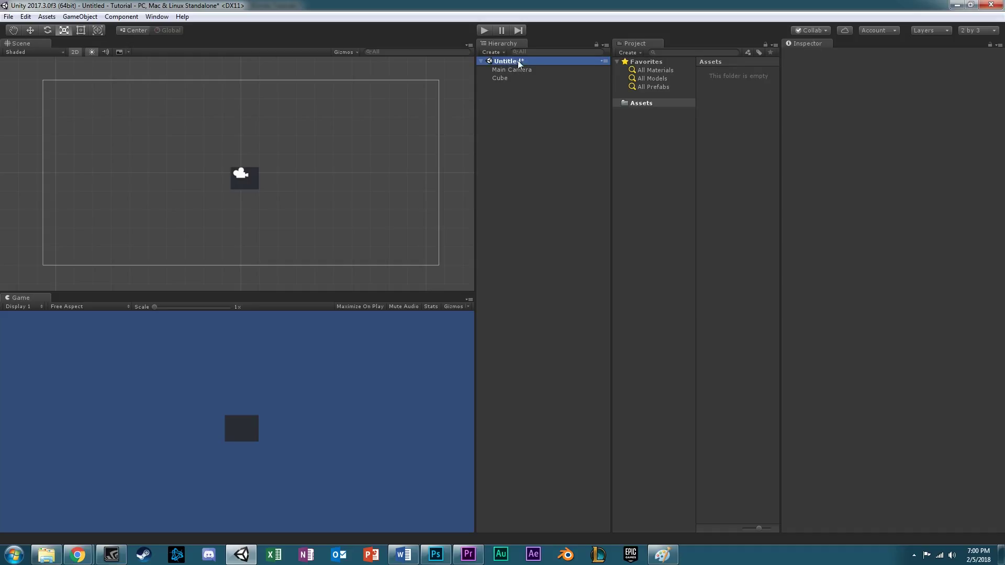
# - Look over the scene-saving commands, and filter the scene's object list by "cube" before clearing the filter
pyautogui.click(8, 16)
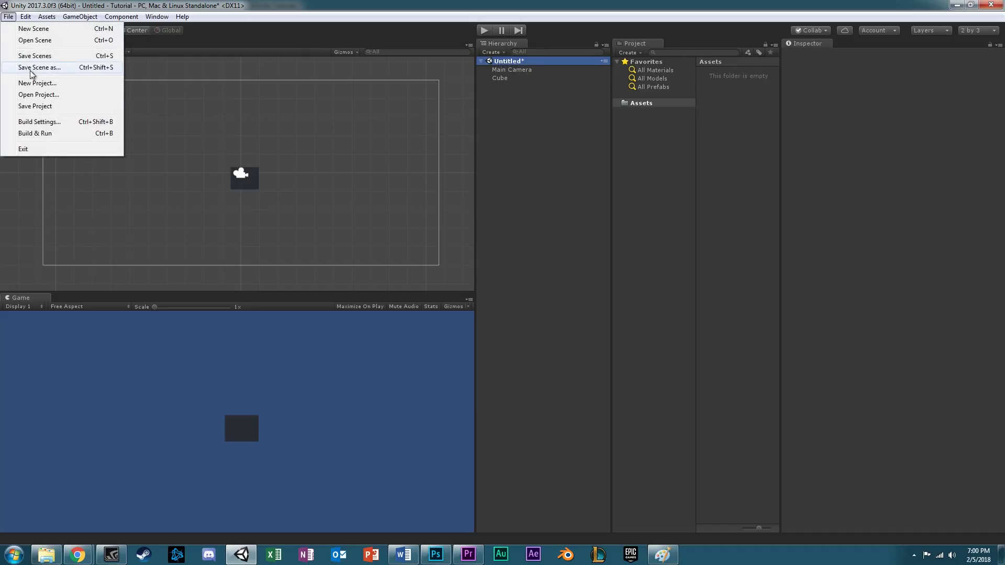
pyautogui.click(542, 110)
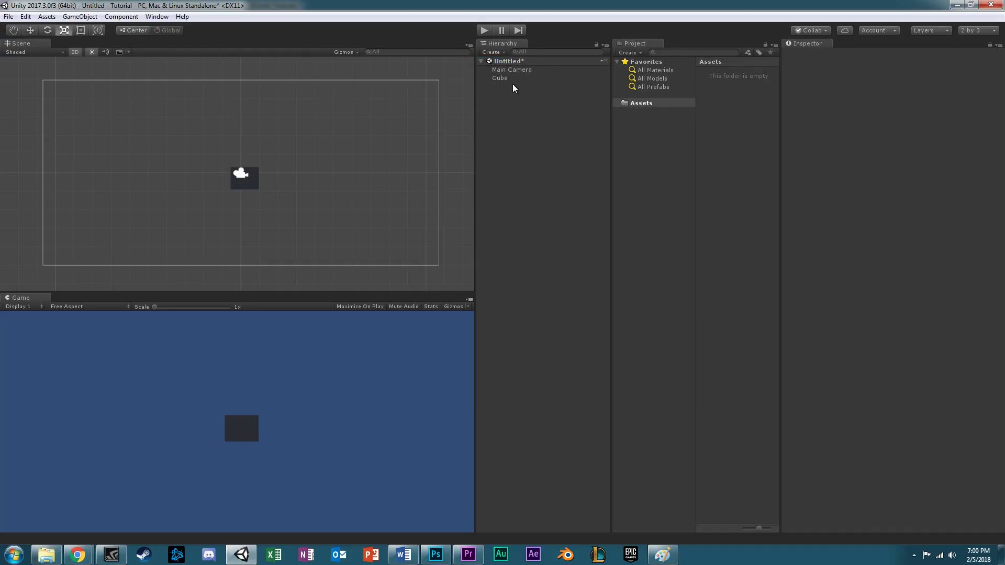
pyautogui.click(534, 52)
pyautogui.write('cube')
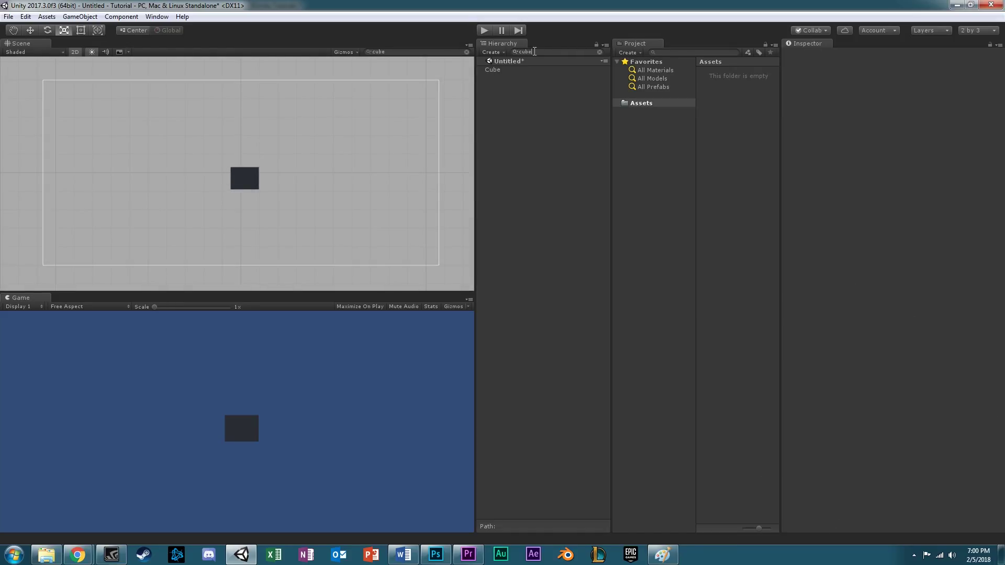
pyautogui.press('BackSpace')
pyautogui.press('BackSpace')
pyautogui.press('BackSpace')
pyautogui.click(544, 98)
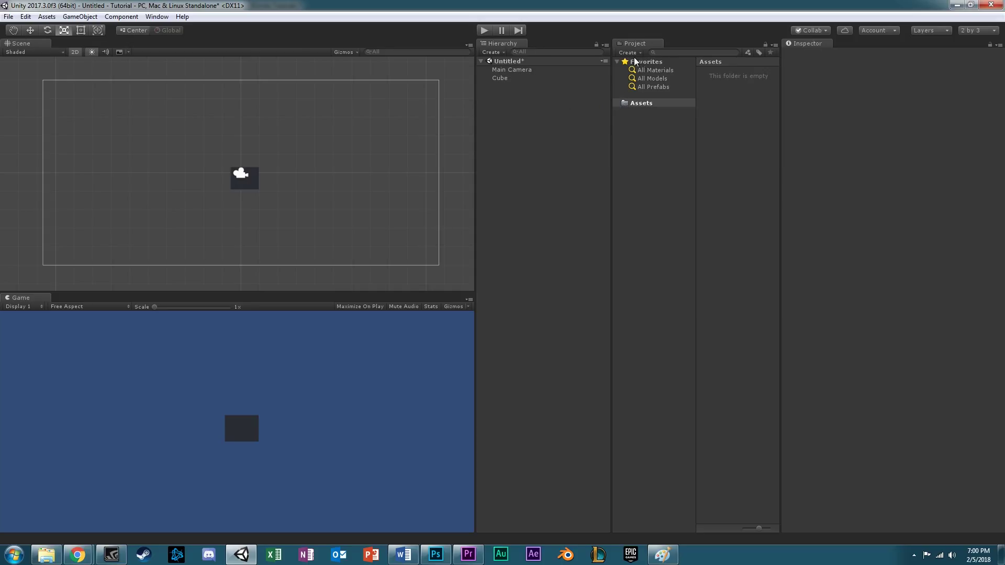
# - Look over the asset types that can be created in the project's Assets folder without adding any
pyautogui.click(643, 106)
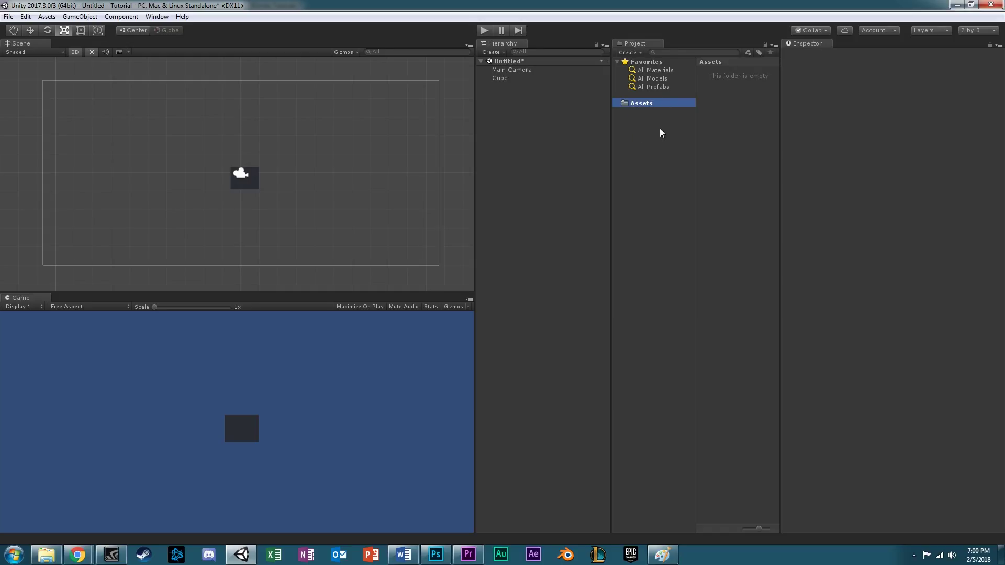
pyautogui.rightClick(640, 102)
pyautogui.moveTo(663, 109)
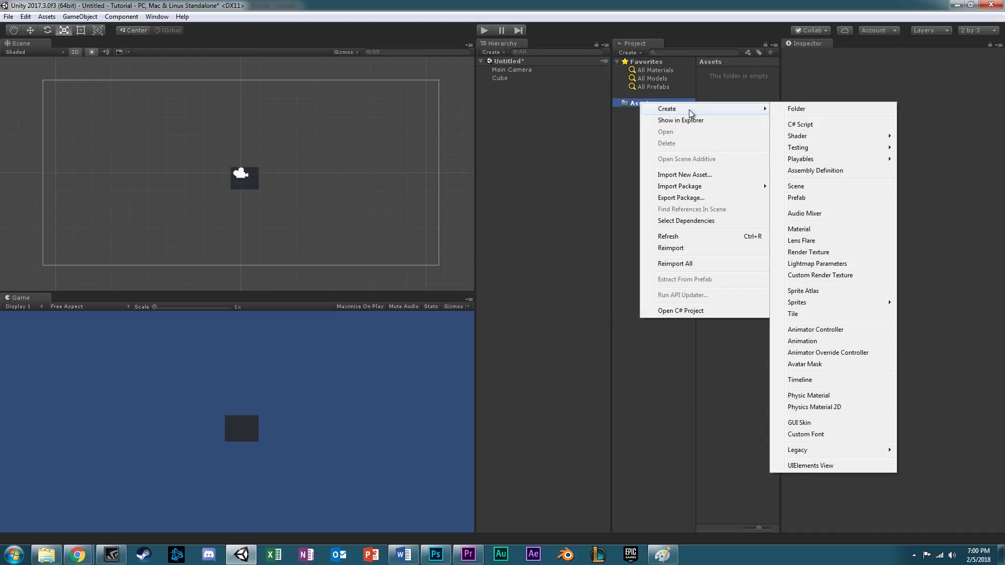
pyautogui.click(630, 52)
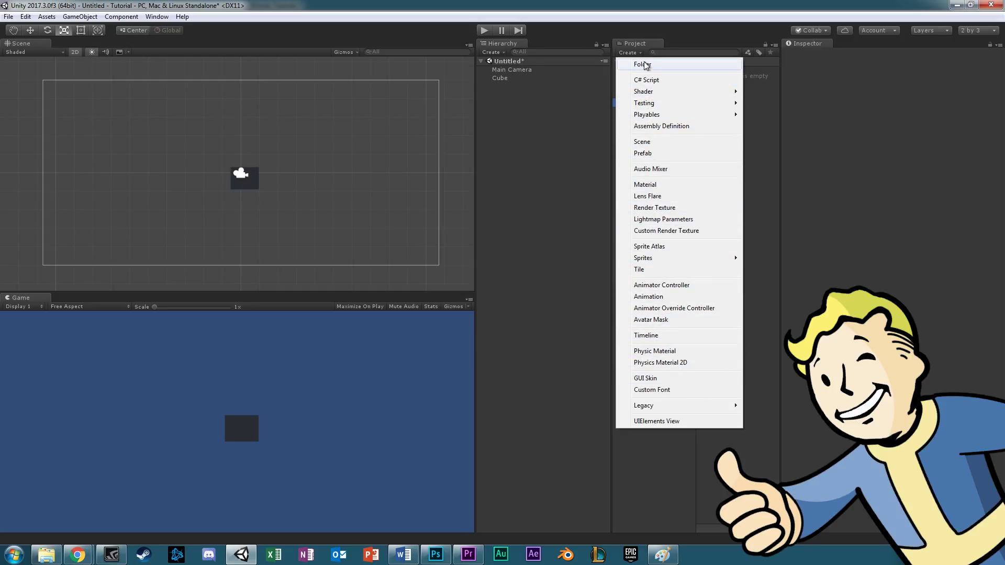
pyautogui.click(601, 191)
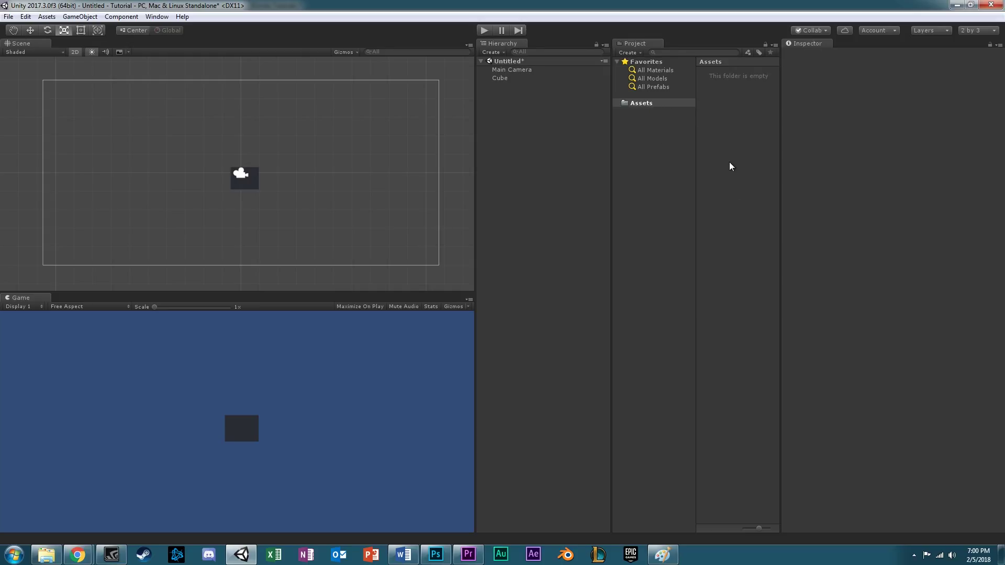
# - Alternate between the Cube and the Main Camera to inspect each object's components, ending with the Cube selected
pyautogui.click(501, 78)
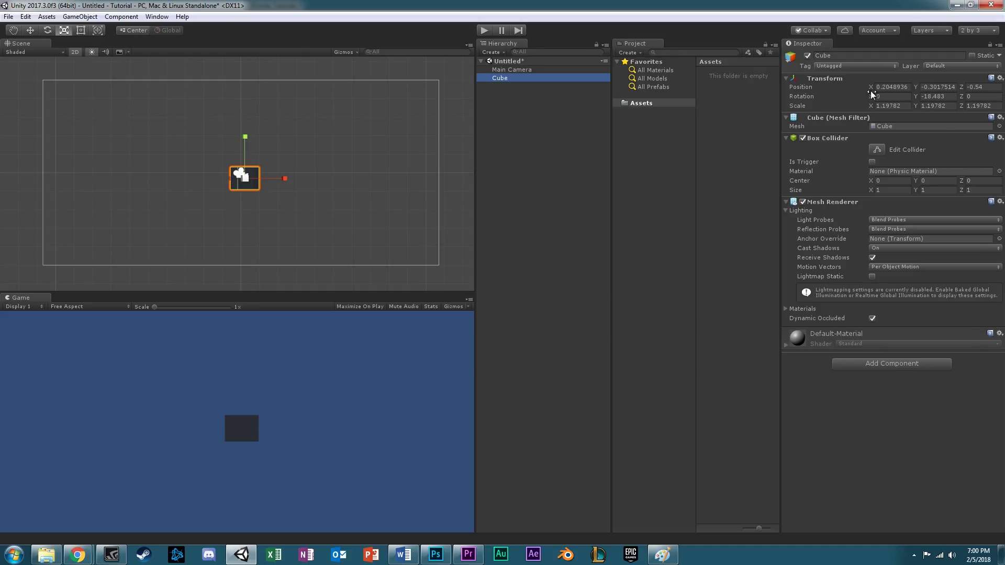
pyautogui.click(512, 70)
pyautogui.click(508, 79)
pyautogui.click(505, 70)
pyautogui.click(504, 78)
# - Switch the editor to the 4 Split layout and return it to 2 by 3
pyautogui.click(978, 32)
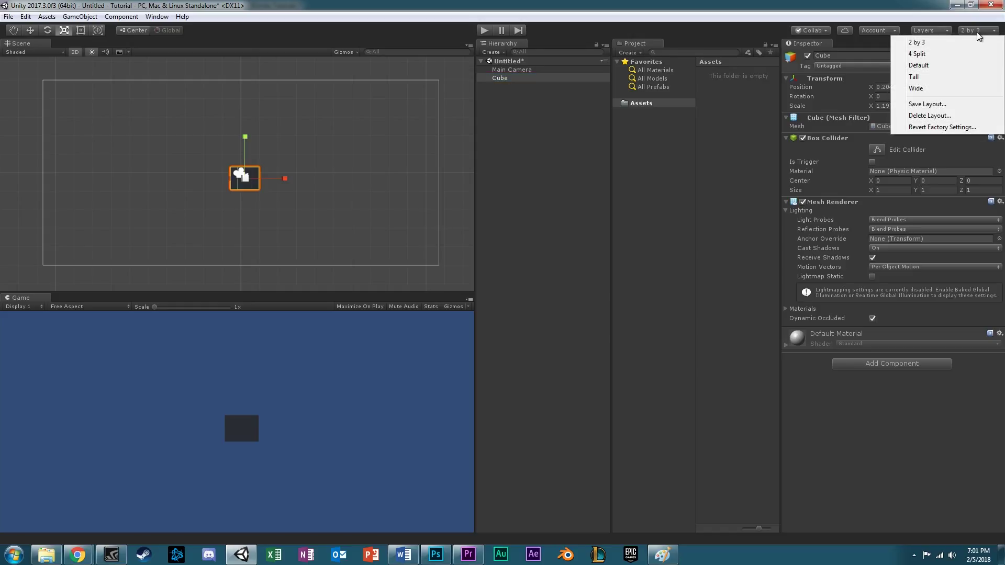
pyautogui.click(960, 58)
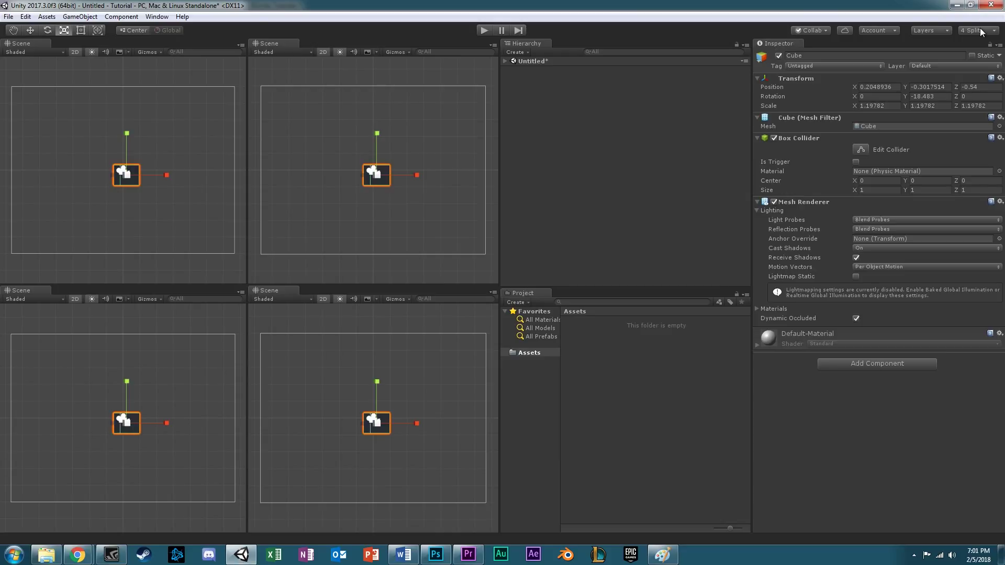
pyautogui.click(981, 29)
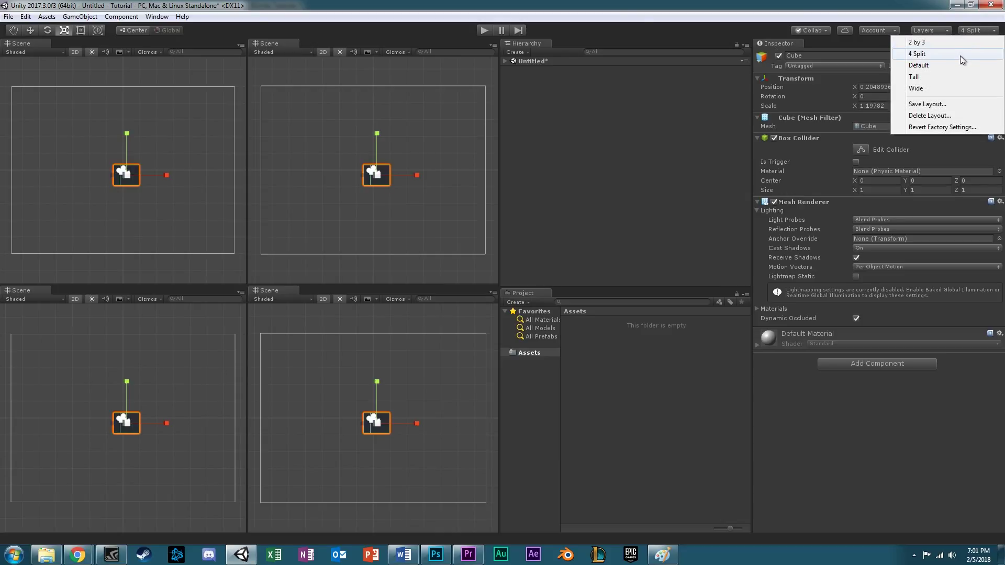
pyautogui.click(951, 55)
pyautogui.click(975, 32)
pyautogui.click(965, 42)
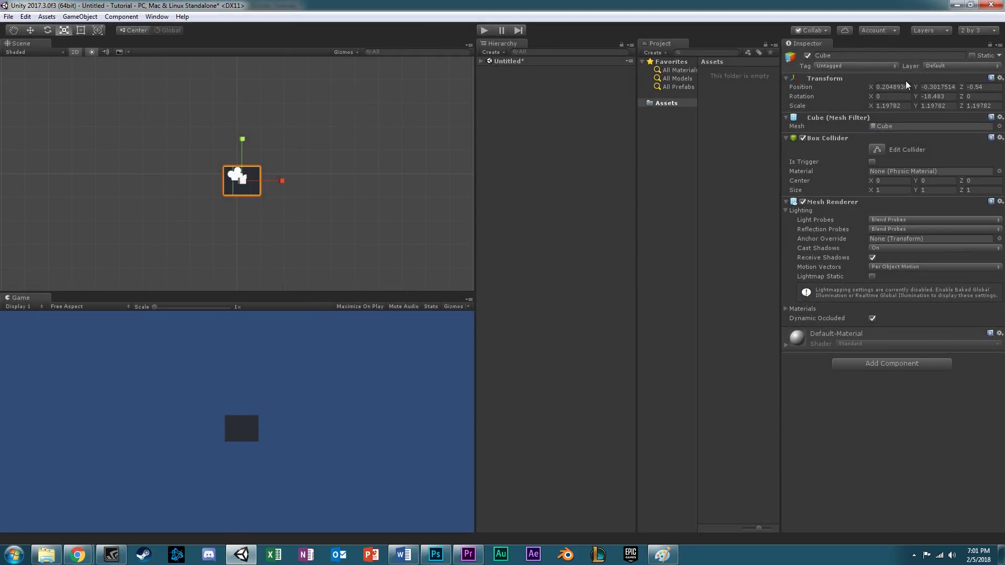
# - Examine the layer visibility list, the account options and the Tutorial project's Services page without changing any setting
pyautogui.click(940, 33)
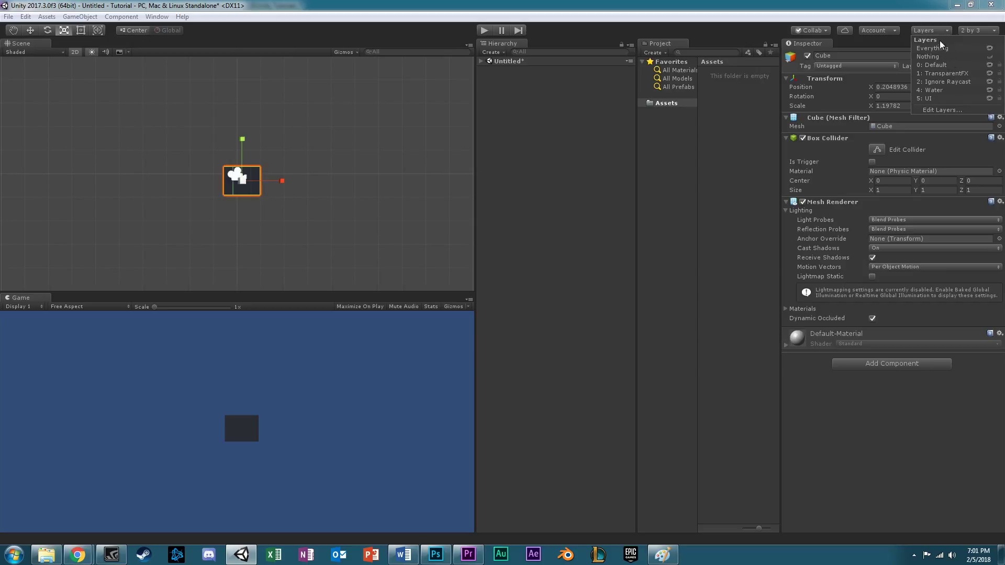
pyautogui.click(882, 31)
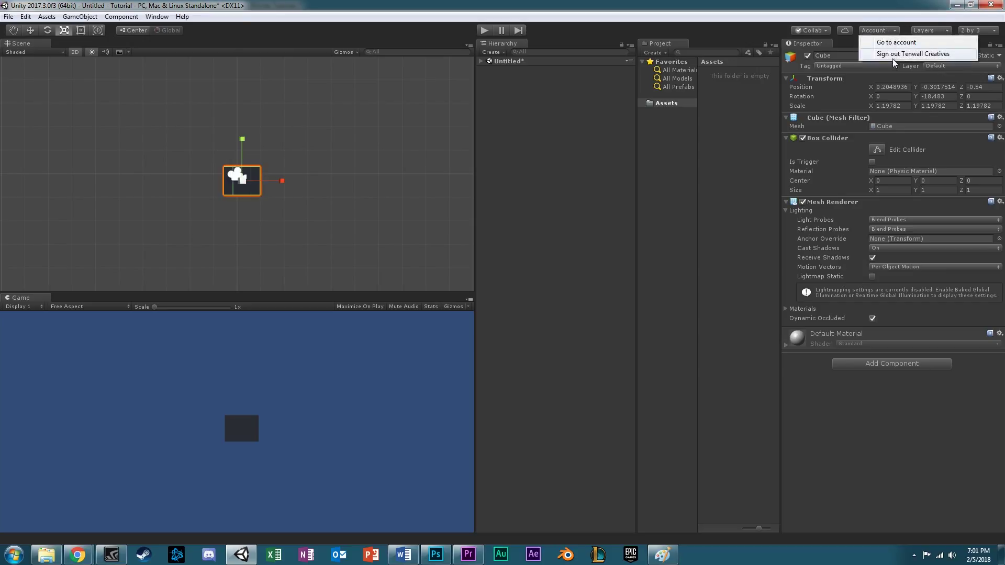
pyautogui.click(864, 6)
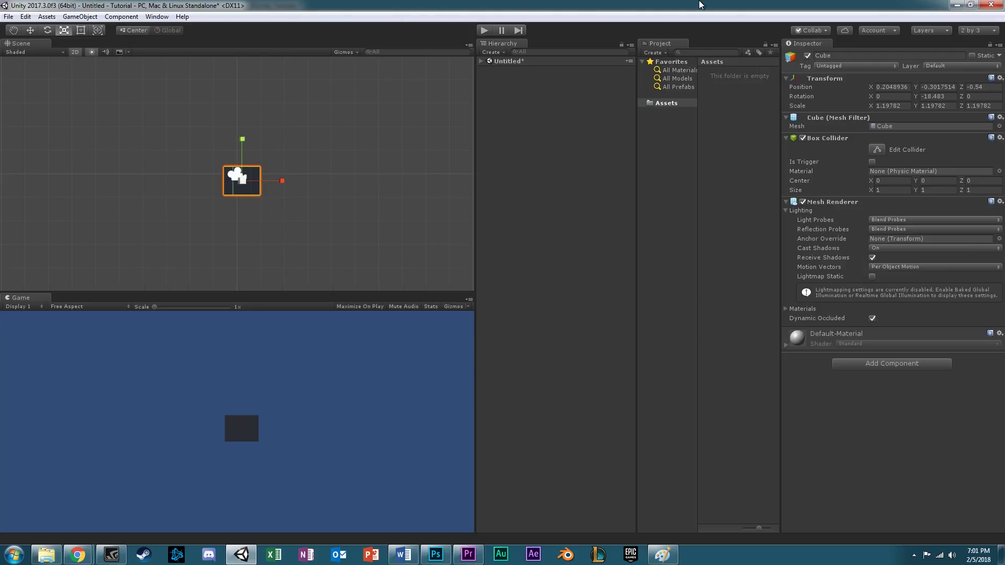
pyautogui.click(841, 31)
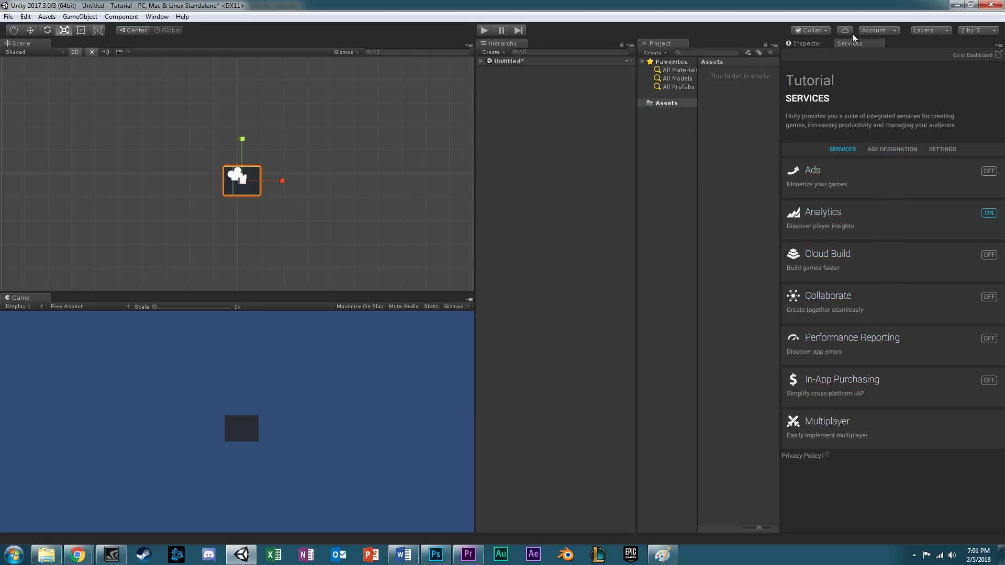
pyautogui.click(819, 29)
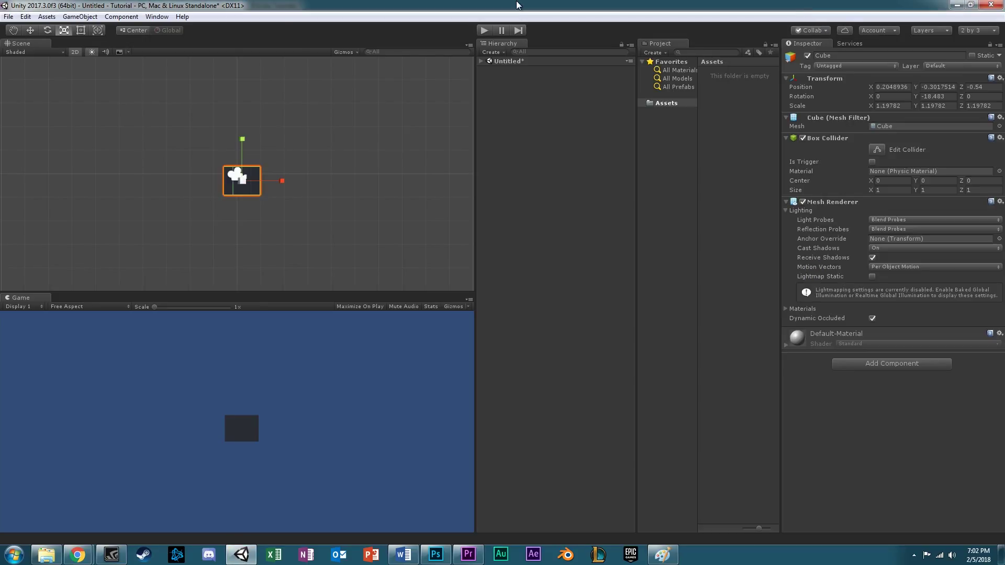
# - Run the scene briefly in play mode and stop it
pyautogui.click(485, 30)
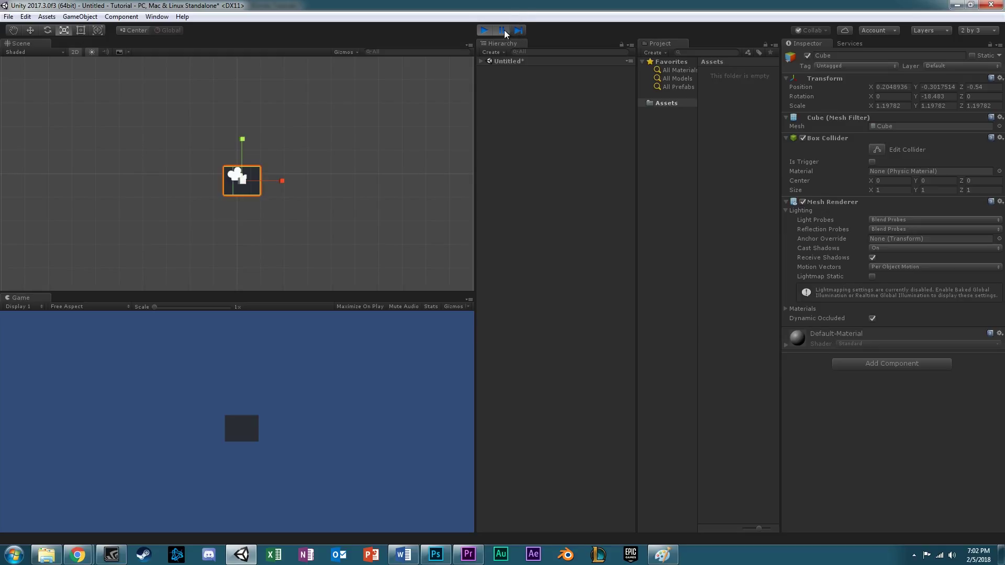
pyautogui.click(483, 31)
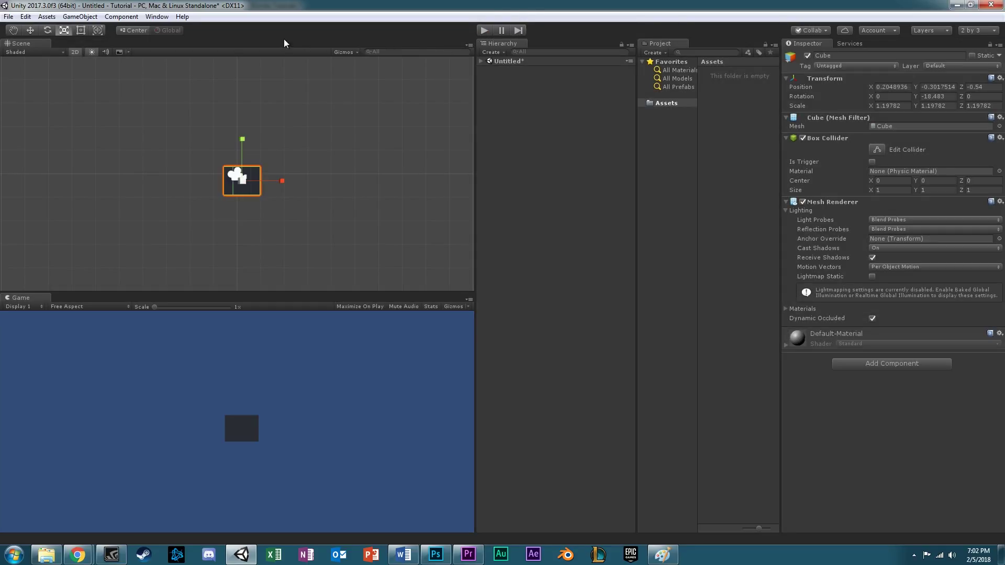
pyautogui.click(138, 30)
# - Expand the scene's object list, switch the Scene view to 3D, and move the Cube to about X -0.07, Z -0.79 with Y rotation about -59
pyautogui.click(482, 61)
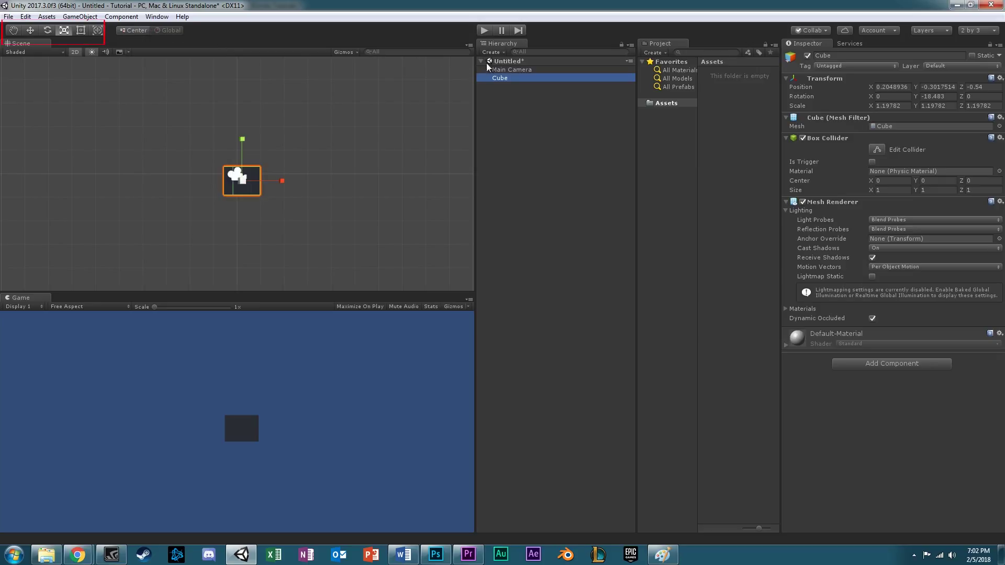
pyautogui.click(13, 29)
pyautogui.moveTo(234, 177); pyautogui.dragTo(310, 201)
pyautogui.press('2')
pyautogui.press('w')
pyautogui.click(47, 30)
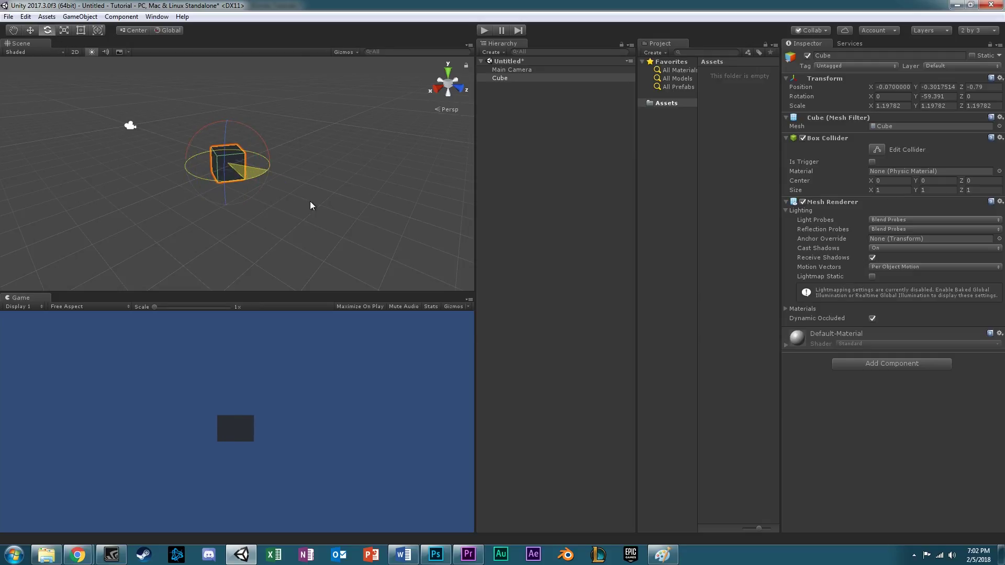
# - Enlarge the Cube to a scale of about 3.23 × 1.63 × 1.63 with its Z position at about 0.30
pyautogui.click(63, 29)
pyautogui.moveTo(233, 162); pyautogui.dragTo(298, 167)
pyautogui.click(80, 30)
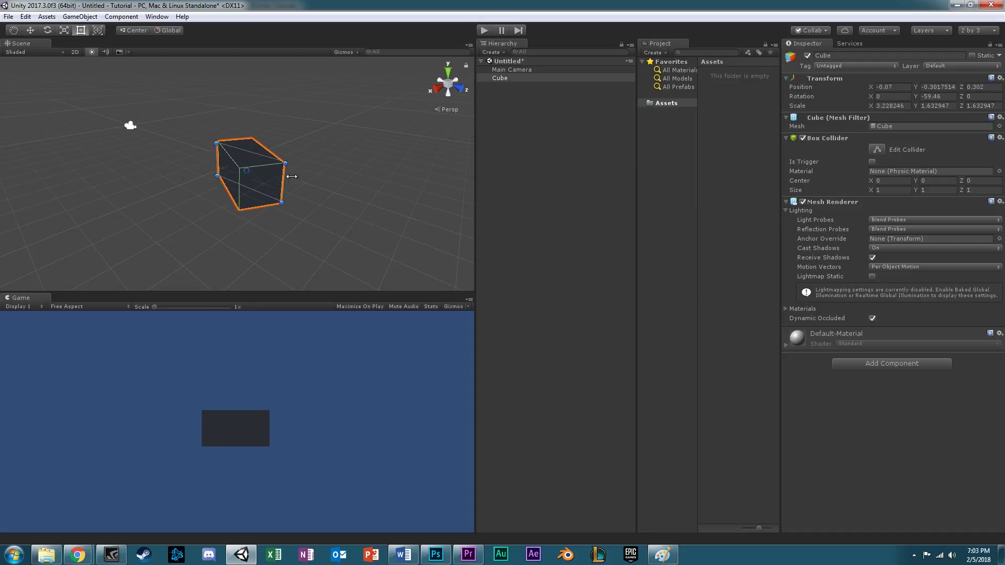
# - Use the combined Transform tool to set the Cube to about X 0.02, Z 0.02, Y rotation -76 and scale 3.97 × 2 × 2
pyautogui.click(98, 31)
pyautogui.moveTo(269, 197); pyautogui.dragTo(207, 190)
pyautogui.moveTo(248, 166); pyautogui.dragTo(294, 168)
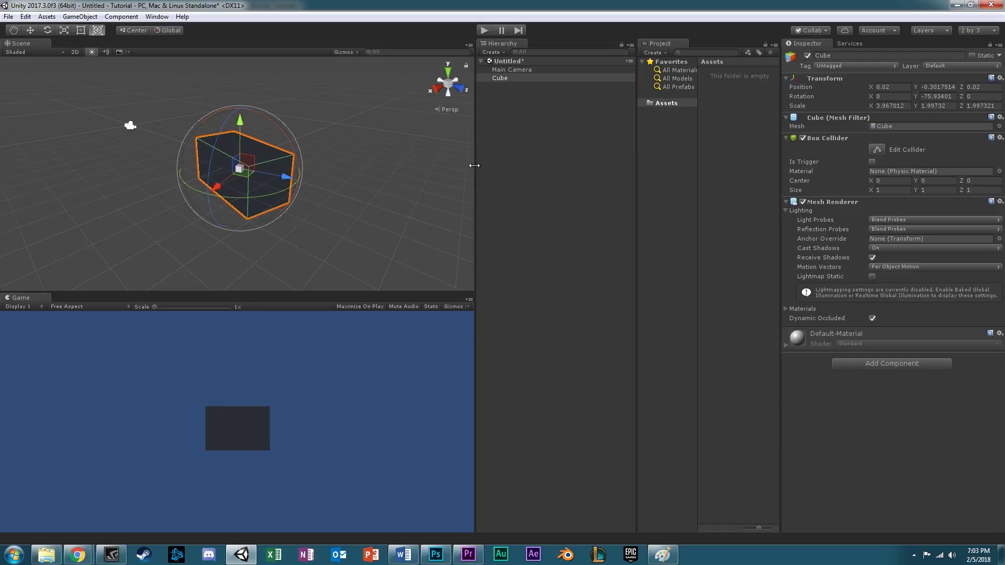
pyautogui.click(449, 155)
# - Look over the scene and project saving commands and the editing commands, including the Project Settings categories
pyautogui.click(9, 17)
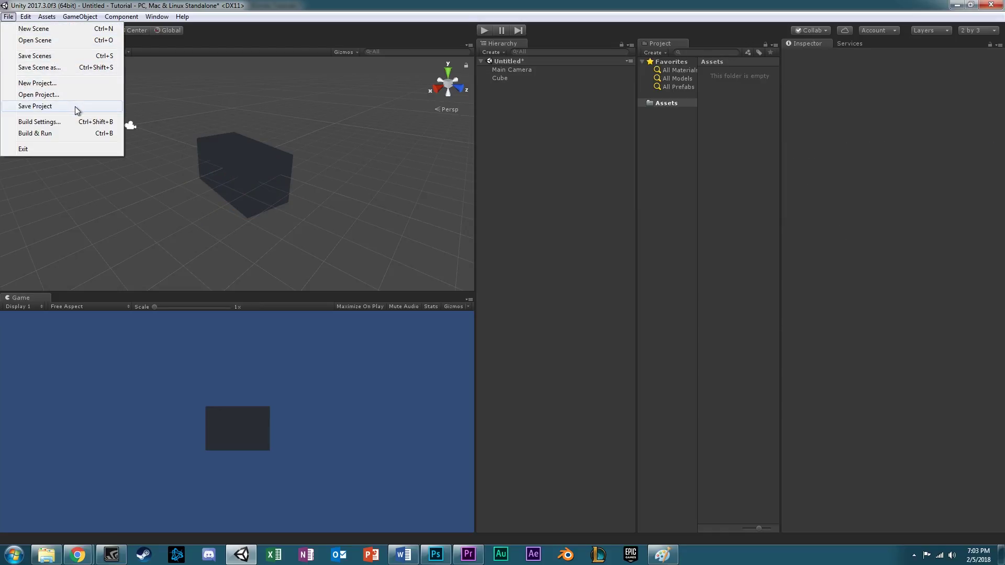
pyautogui.press('Escape')
pyautogui.click(9, 16)
pyautogui.moveTo(27, 19)
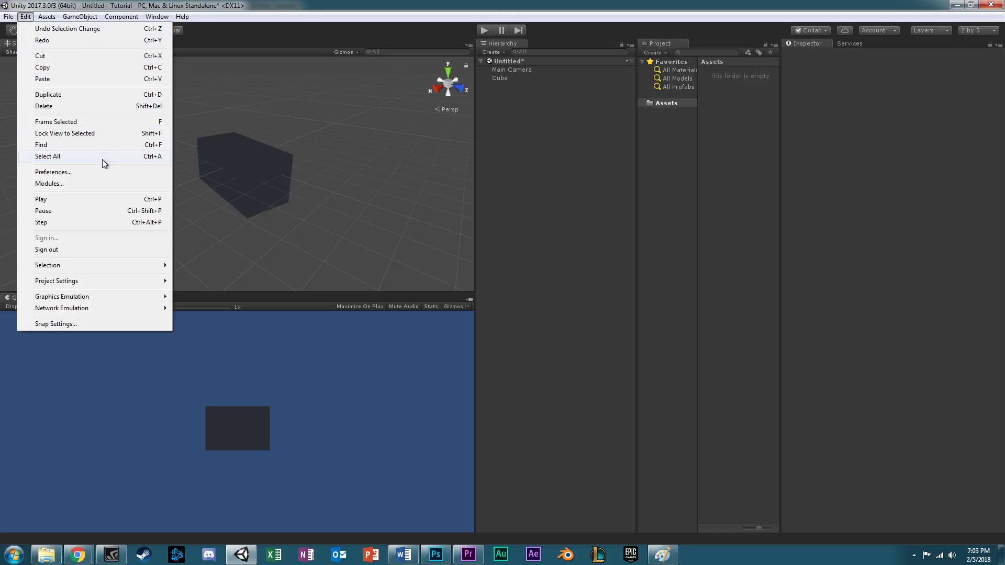
pyautogui.moveTo(123, 288)
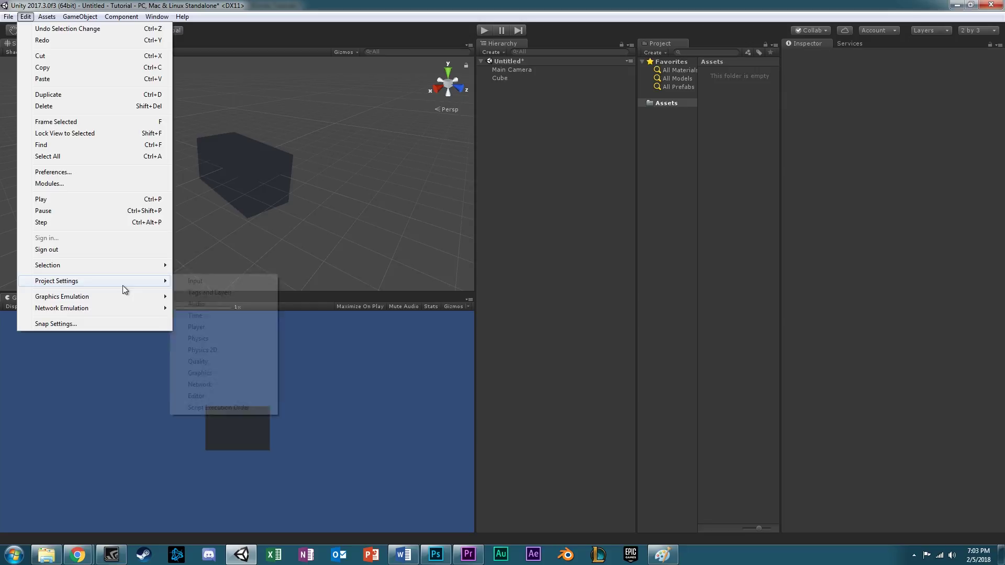
# - Compare the main asset and GameObject creation commands with the creation lists in the Project and Hierarchy views
pyautogui.click(48, 18)
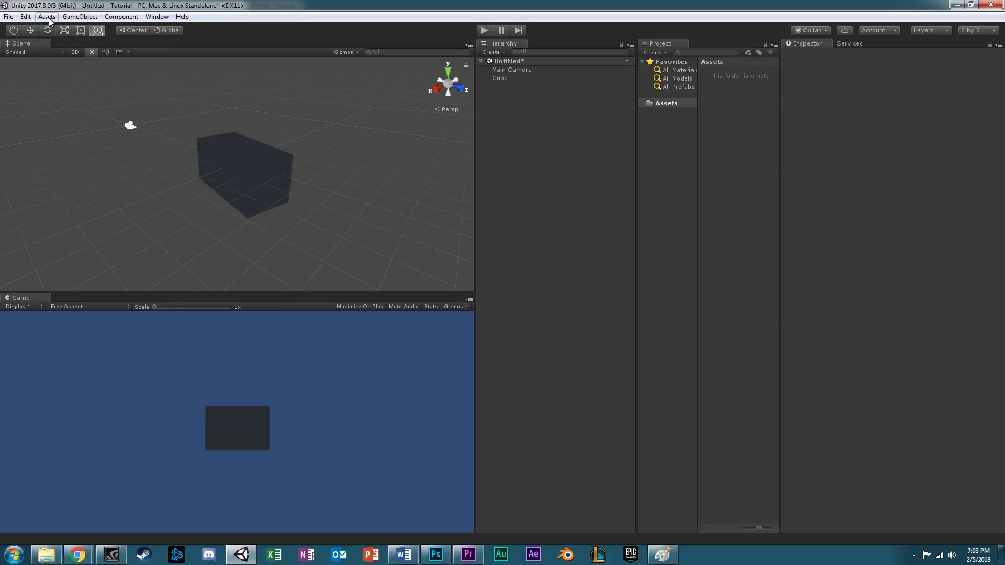
pyautogui.click(48, 18)
pyautogui.moveTo(58, 31)
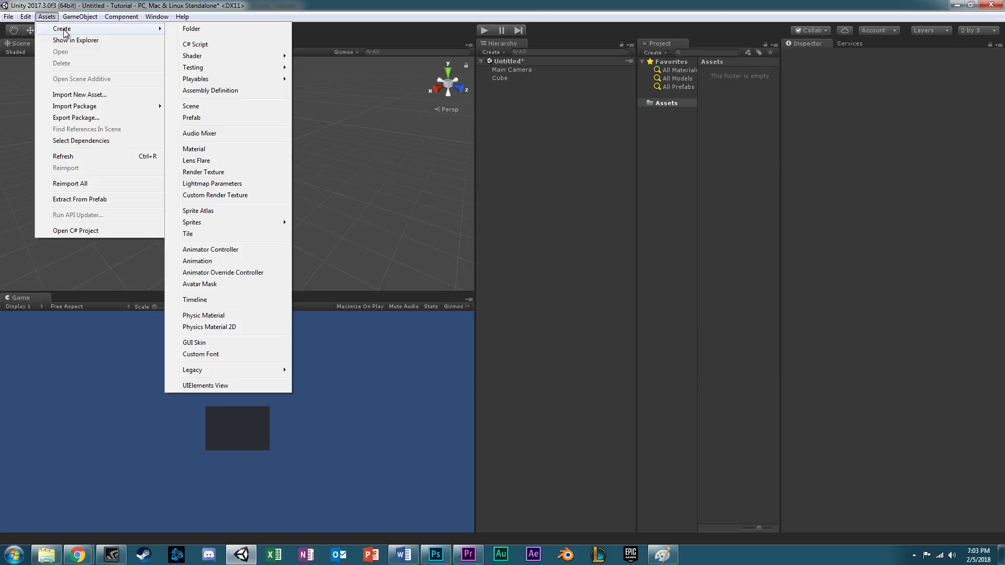
pyautogui.click(661, 53)
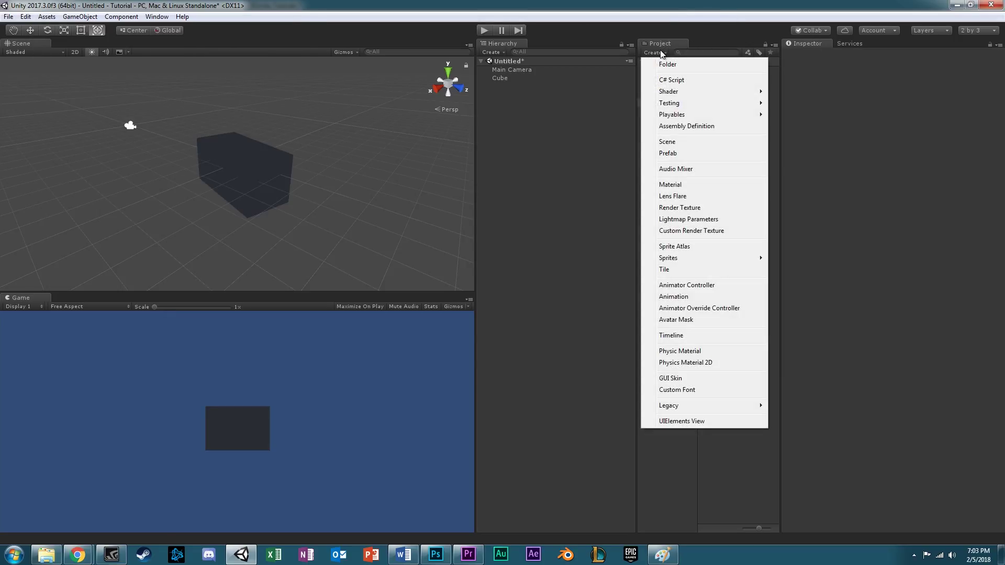
pyautogui.click(87, 18)
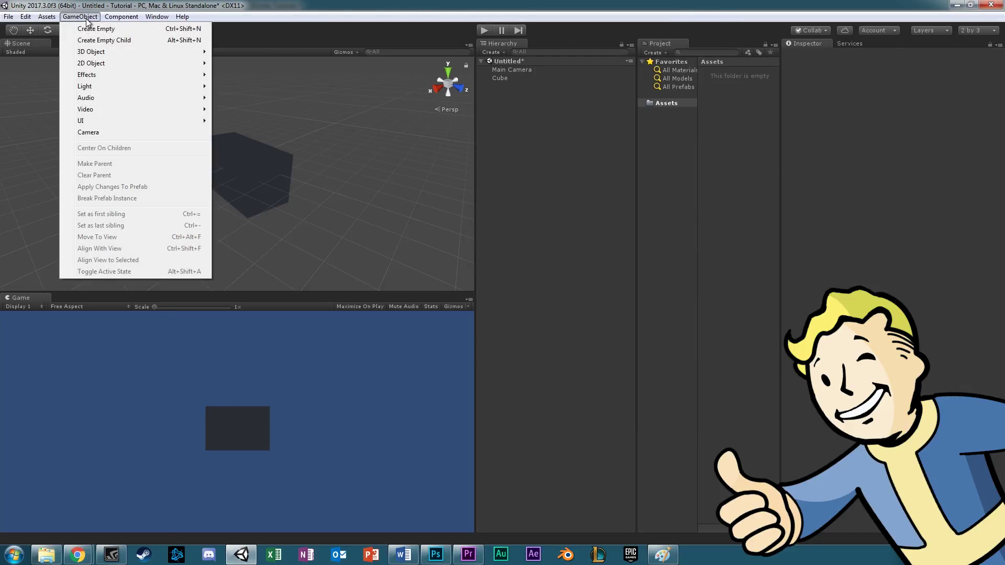
pyautogui.click(492, 52)
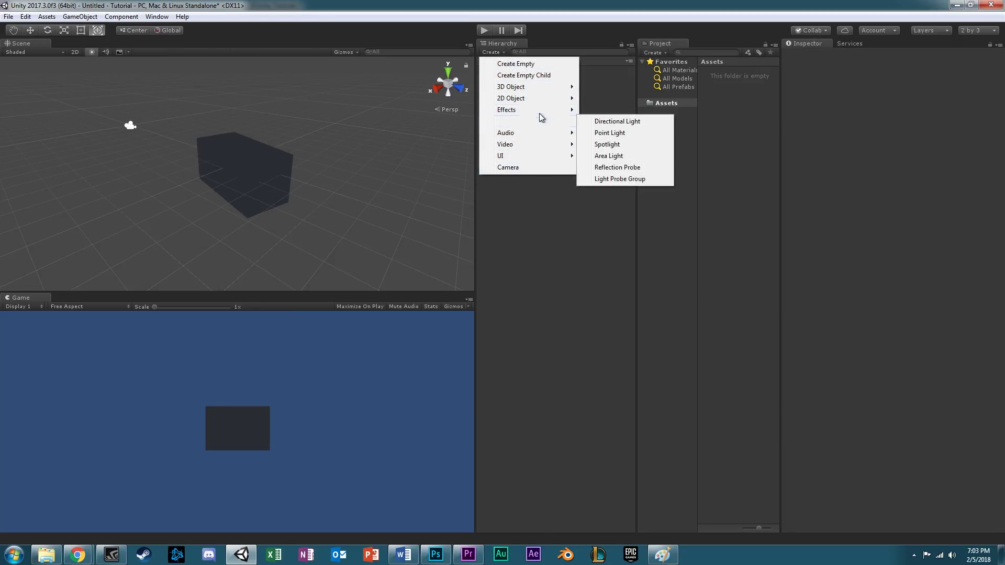
# - Look over the component categories and the editor windows that can be opened, such as Animation and Animator
pyautogui.click(121, 17)
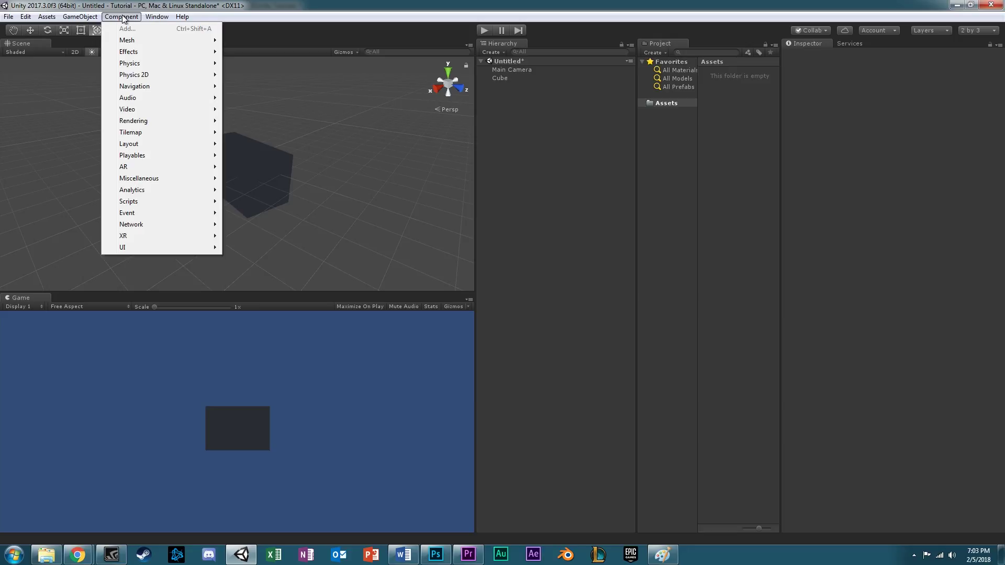
pyautogui.moveTo(166, 18)
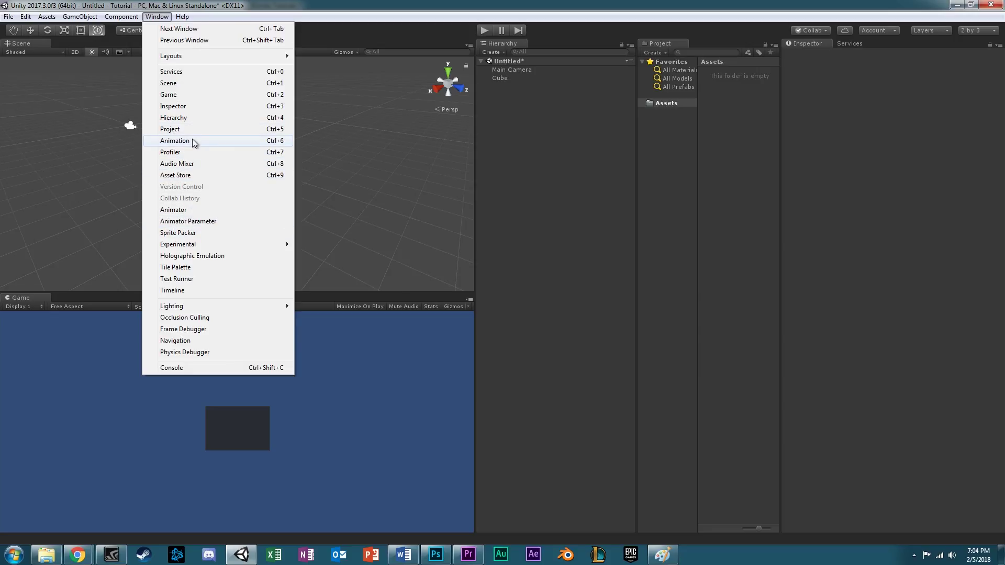
pyautogui.click(253, 6)
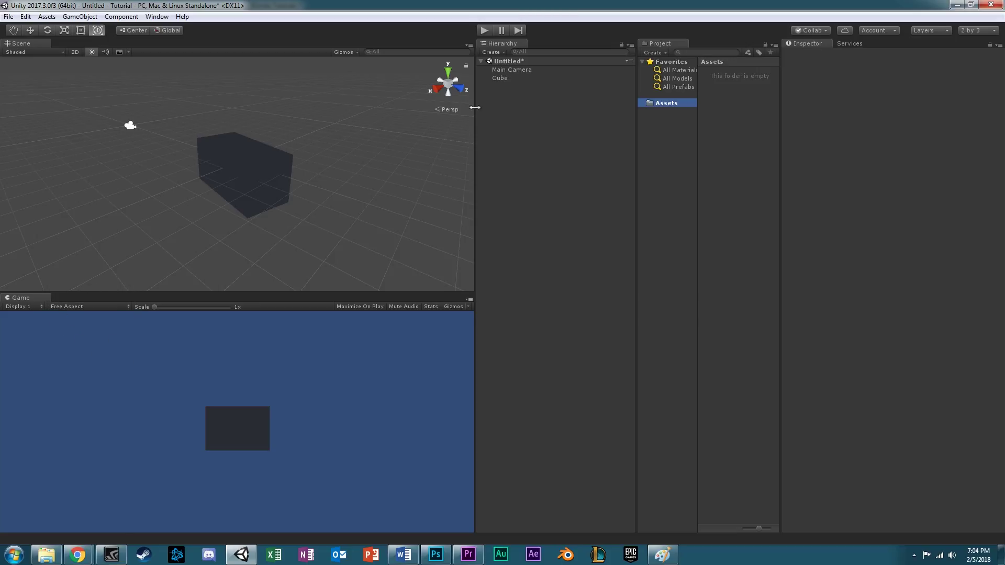
pyautogui.click(8, 16)
pyautogui.click(183, 4)
pyautogui.click(162, 19)
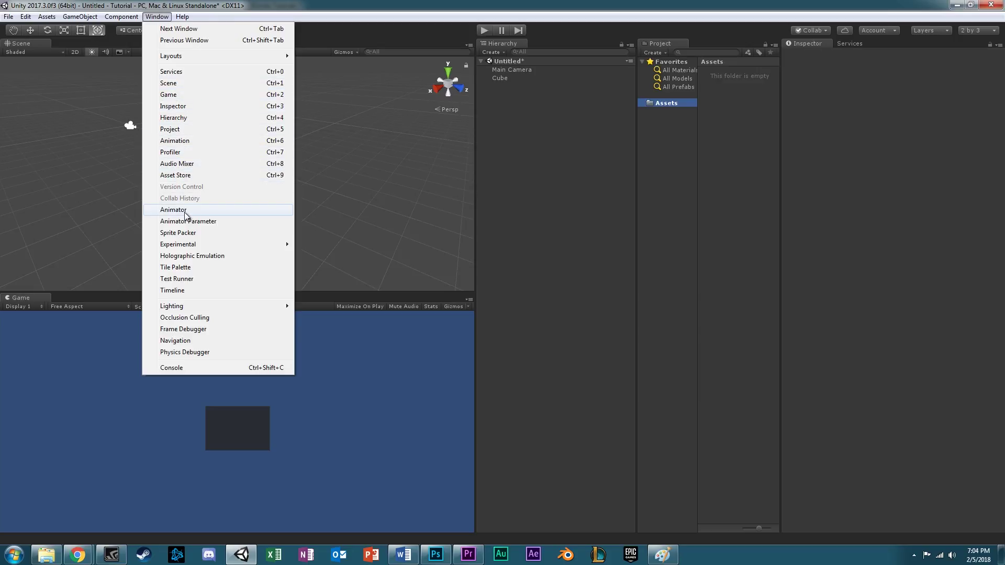
pyautogui.click(294, 5)
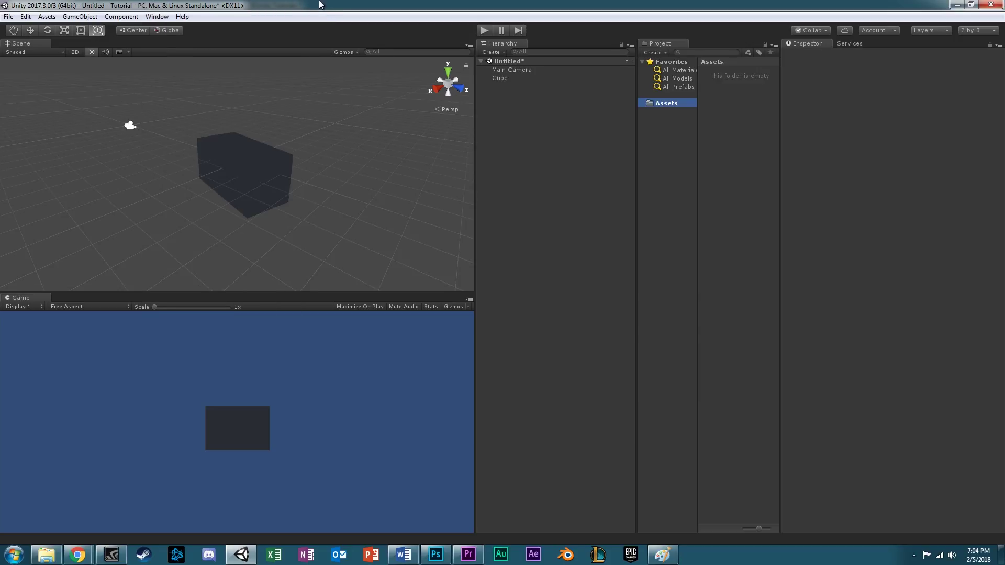